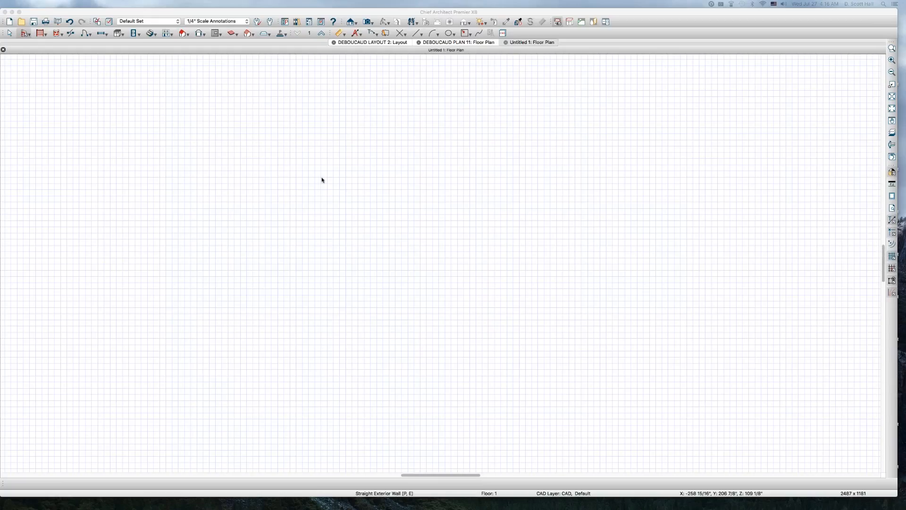
- Draw a closed rectangle of straight exterior walls near the middle of the blank floor plan
left_click(436, 273)
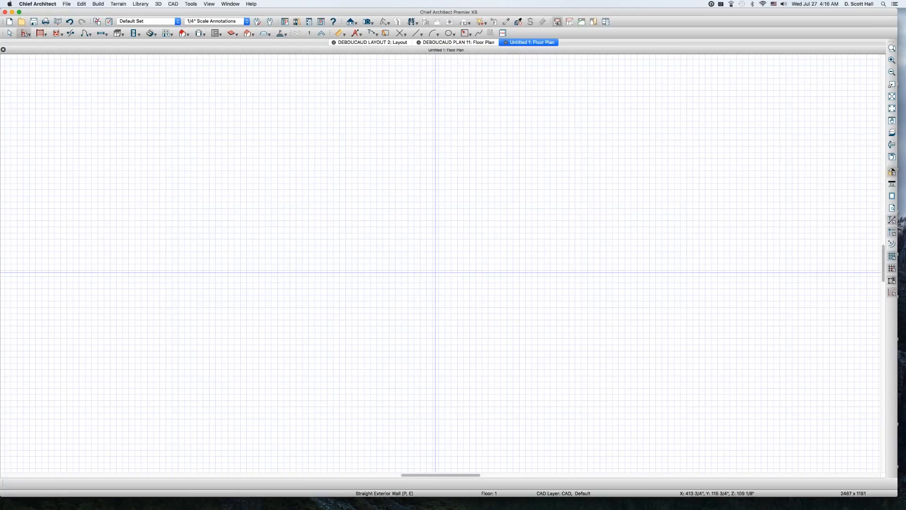
key("space")
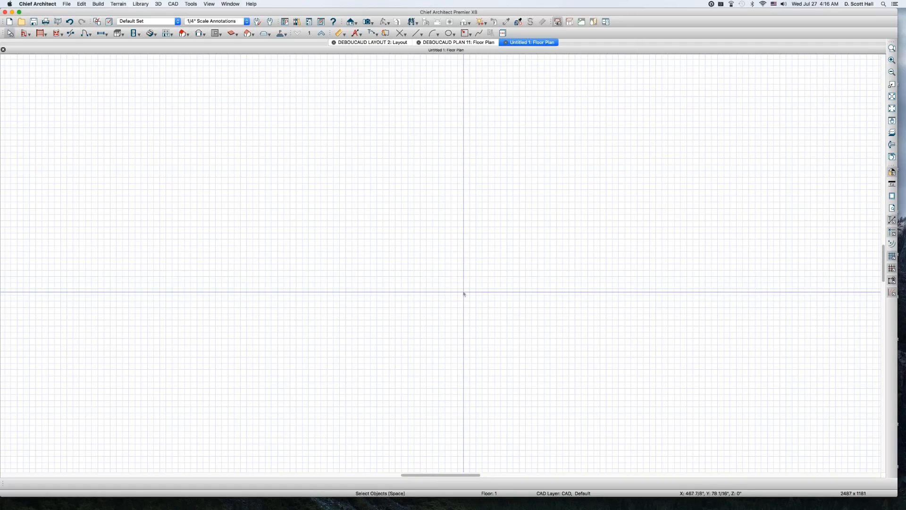
key("space")
mouse_move(494, 293)
left_mouse_down()
mouse_move(213, 331)
mouse_move(265, 294)
left_mouse_up()
mouse_move(266, 294)
left_mouse_down()
mouse_move(290, 188)
mouse_move(266, 133)
left_mouse_up()
mouse_move(267, 133)
left_mouse_down()
mouse_move(298, 148)
mouse_move(500, 133)
mouse_move(493, 134)
mouse_move(502, 292)
mouse_move(494, 293)
left_mouse_up()
key("space")
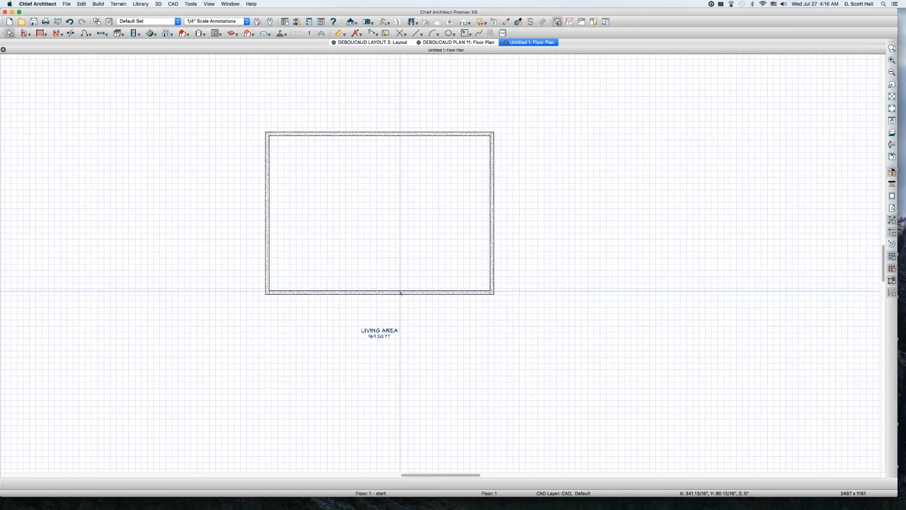
- Place two garage doors in the front exterior wall and one garage door in the rear wall
key("g")
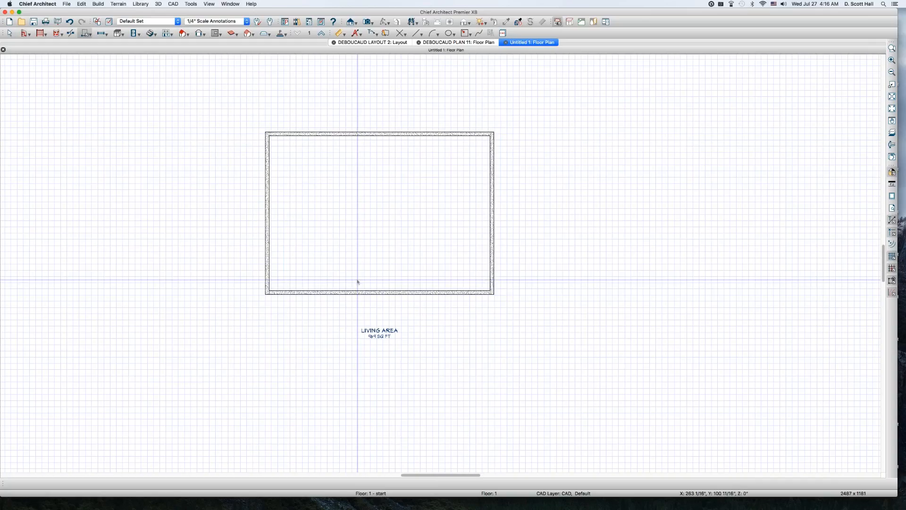
left_click(311, 294)
left_click(411, 293)
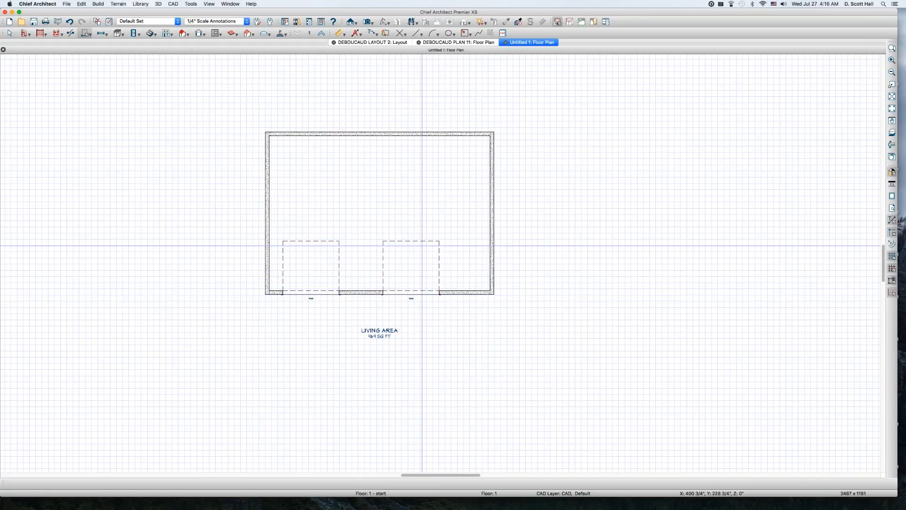
left_click(390, 135)
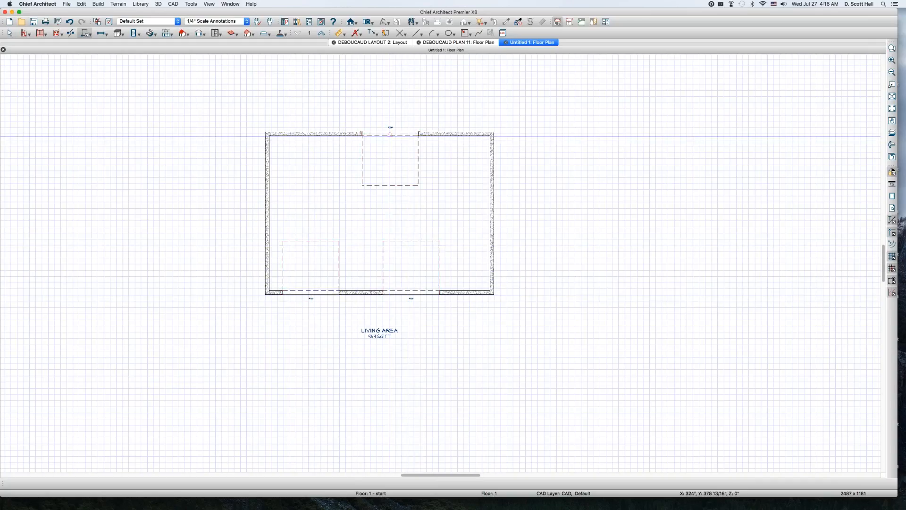
key("space")
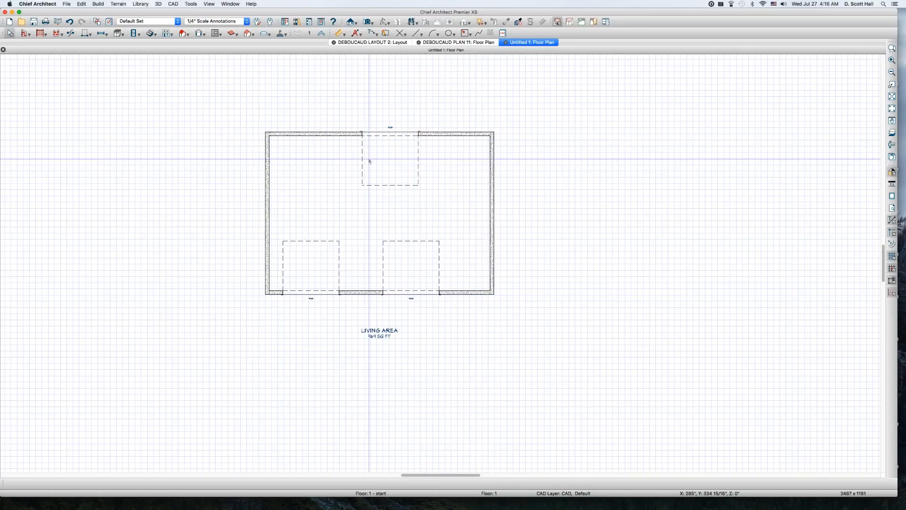
left_click(337, 169)
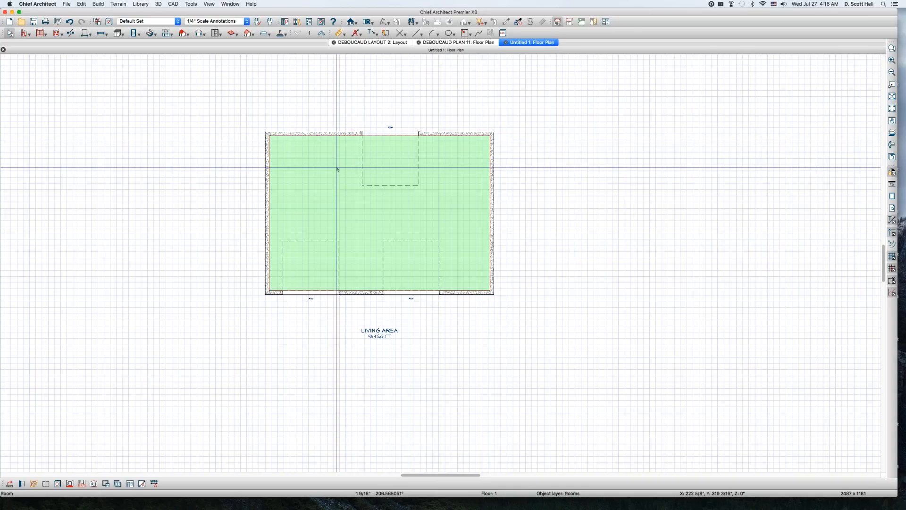
key("Escape")
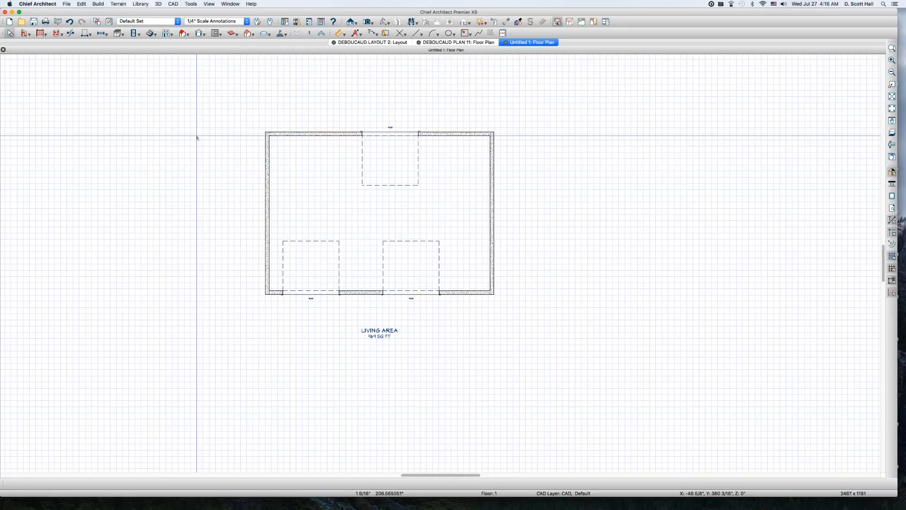
- Build a second floor derived from the first floor plan, accepting the default floor settings
left_click(174, 35)
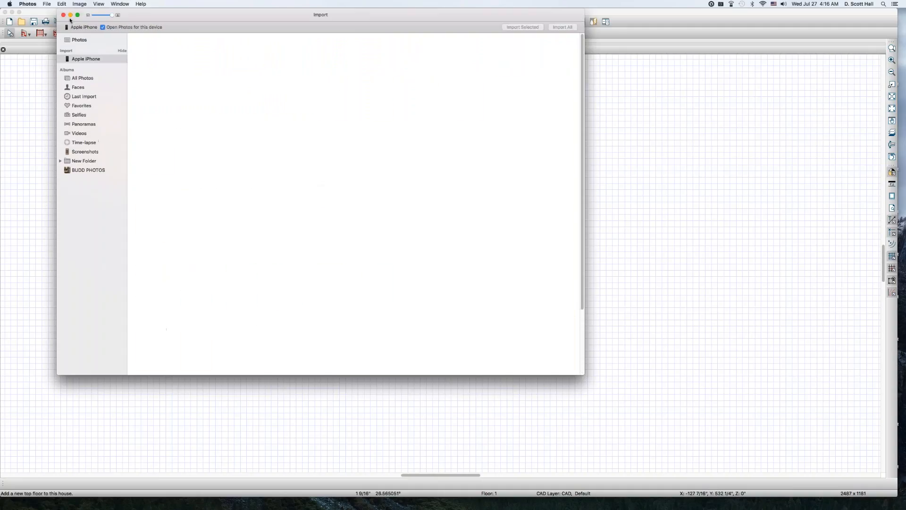
left_click(64, 15)
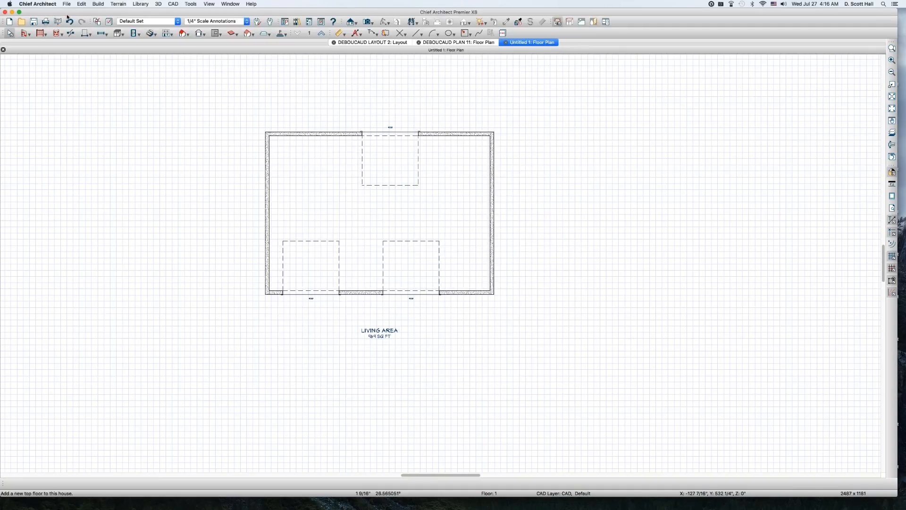
left_click(170, 34)
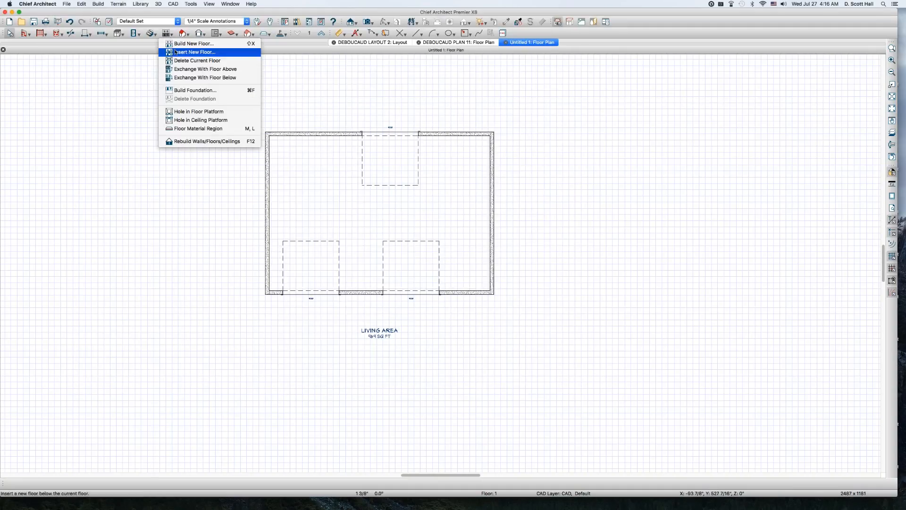
left_click(182, 45)
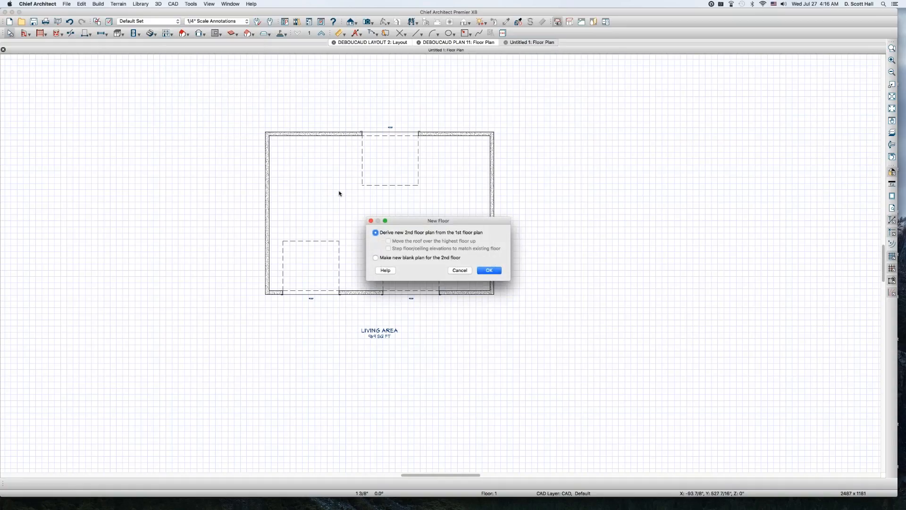
left_click(488, 270)
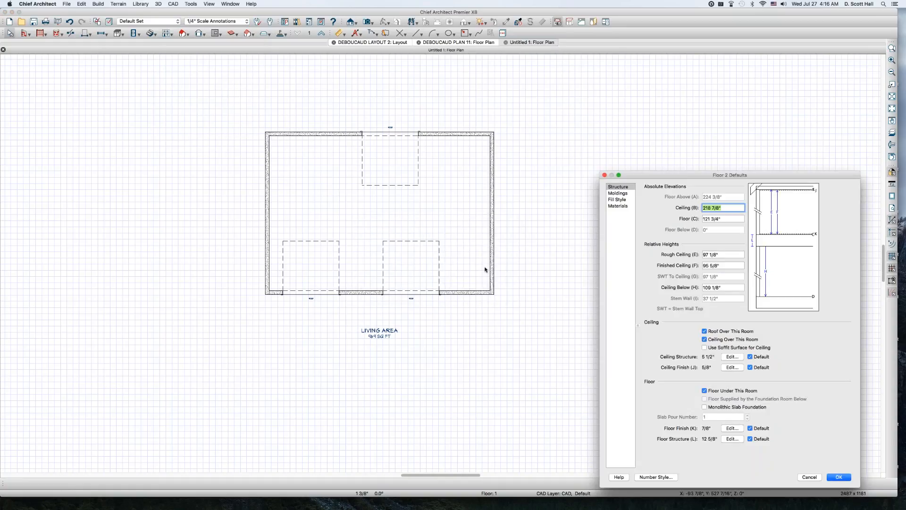
left_click(838, 477)
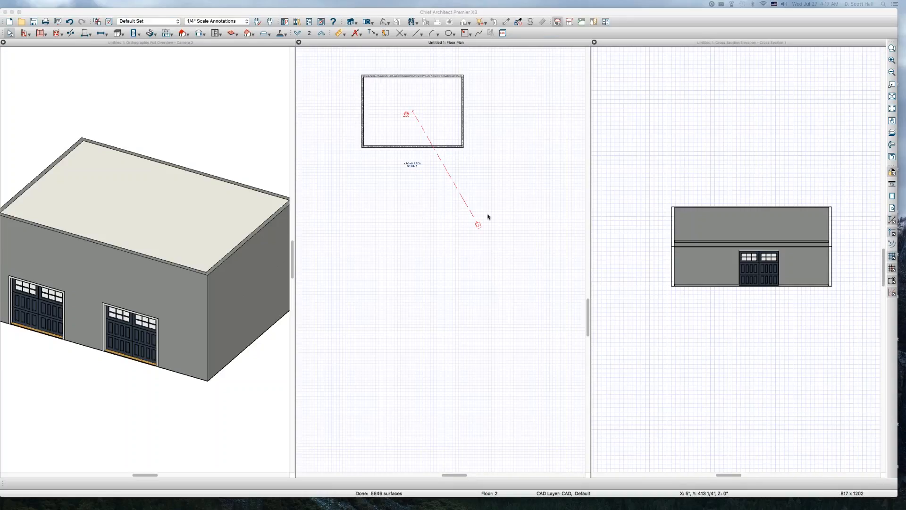
- Place a window in the front wall of the second floor and stretch it to several times its width
left_click(411, 258)
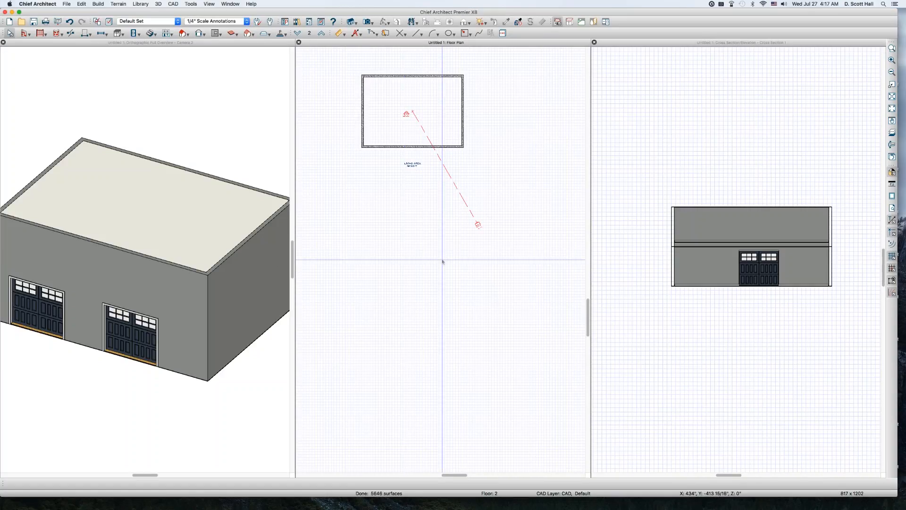
left_click(185, 280)
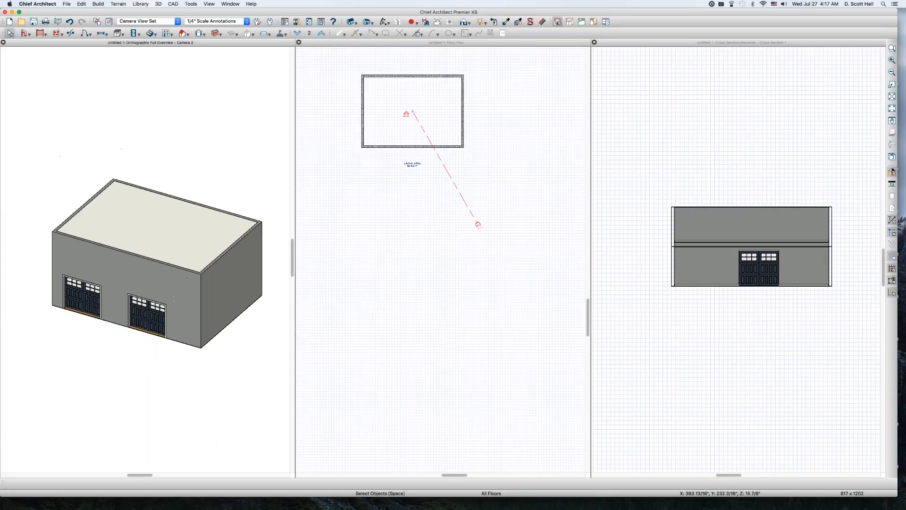
left_click(500, 242)
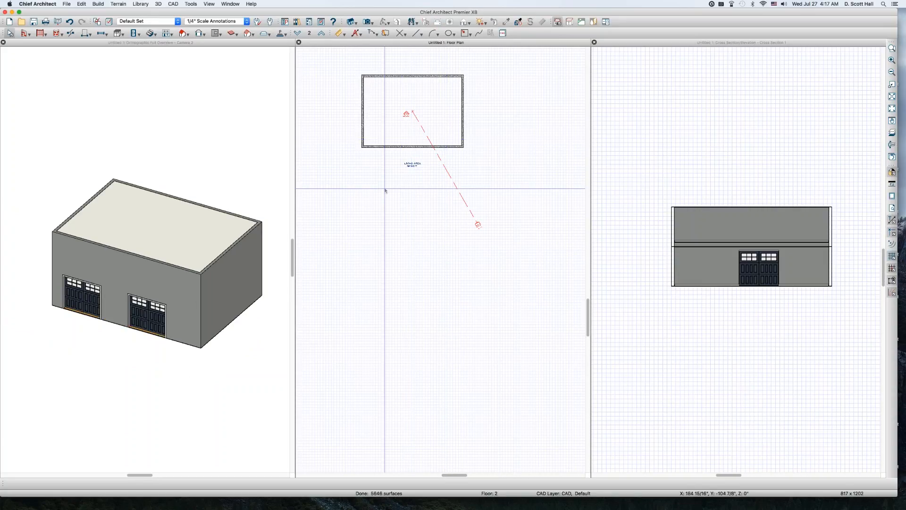
key("w")
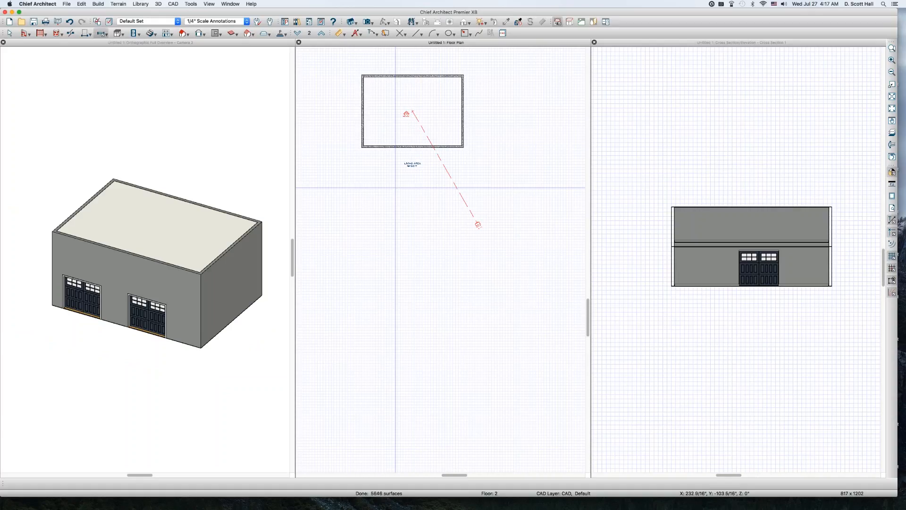
left_click(395, 142)
key("space")
left_click(395, 147)
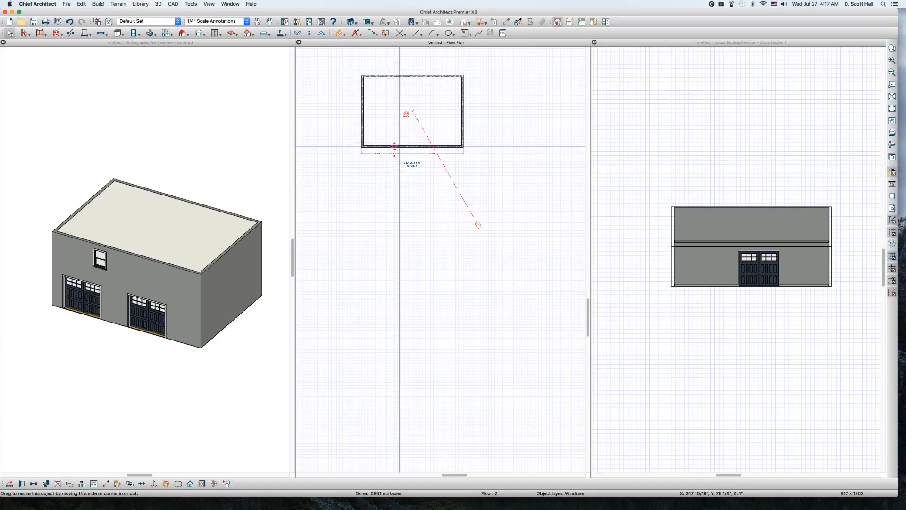
left_click_drag(399, 147, 420, 147)
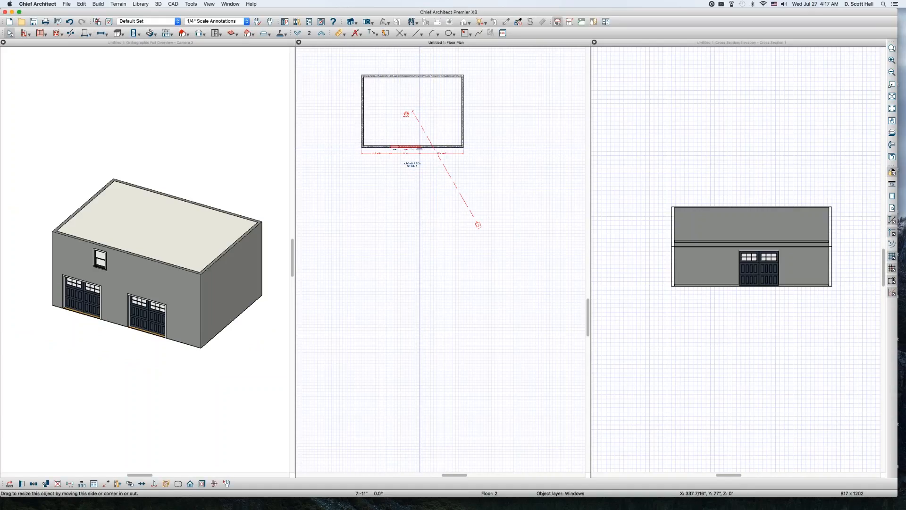
- Copy the wide second-floor window onto the rear wall and the left side wall
left_click(390, 58)
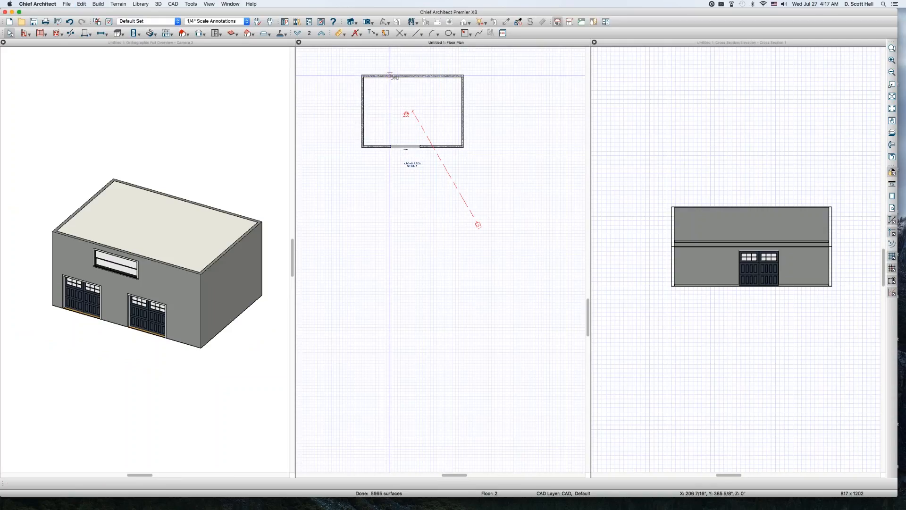
left_click(390, 76)
left_click(362, 113)
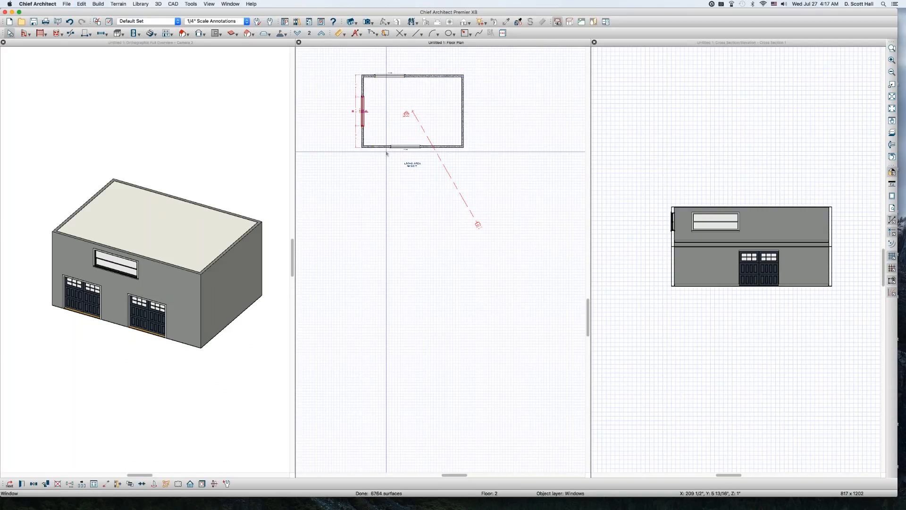
left_click(435, 163)
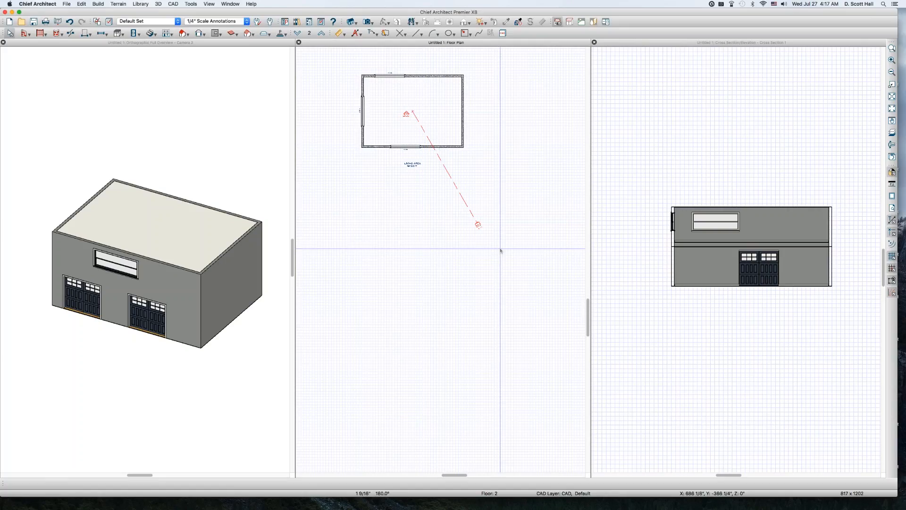
- Build a third floor derived from the second floor plan, accepting the default floor settings
left_click(172, 34)
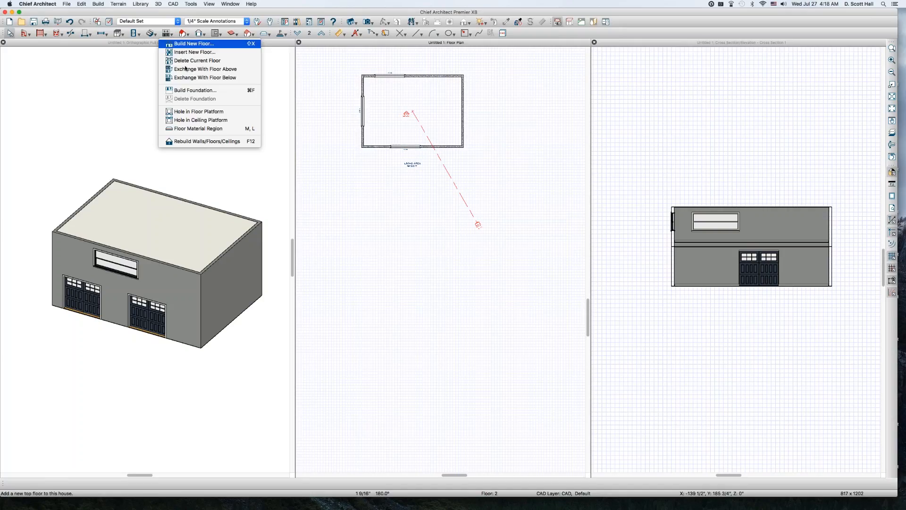
left_click(191, 44)
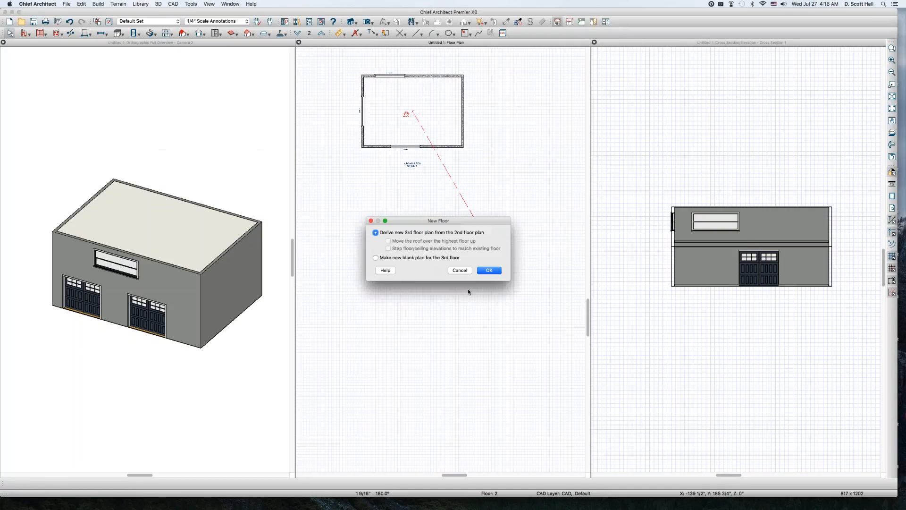
left_click(478, 270)
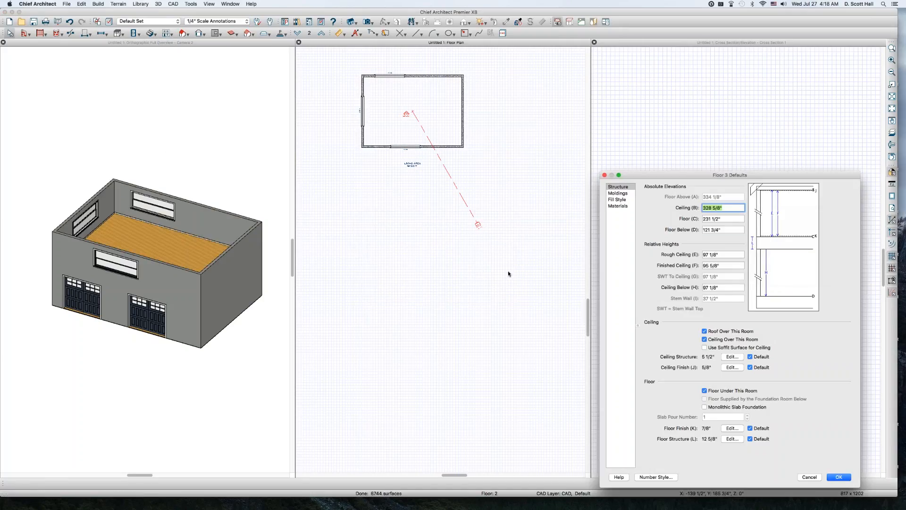
left_click(839, 477)
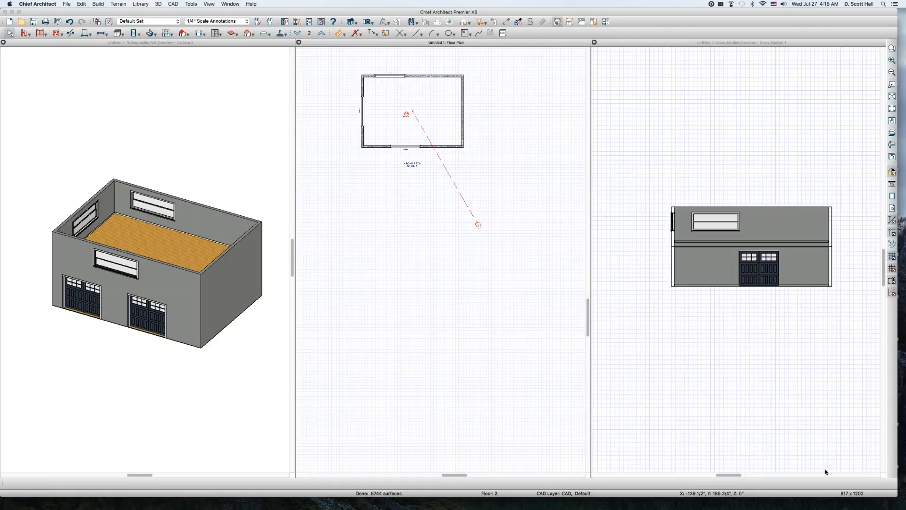
- Turn off the roof and ceiling over the third-floor room in its structure settings
left_click(438, 107)
double_click(438, 107)
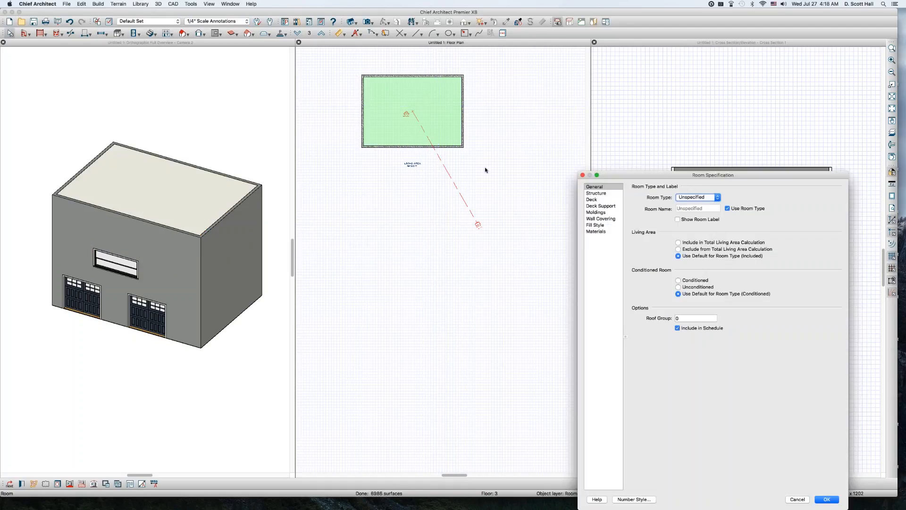
left_click(596, 194)
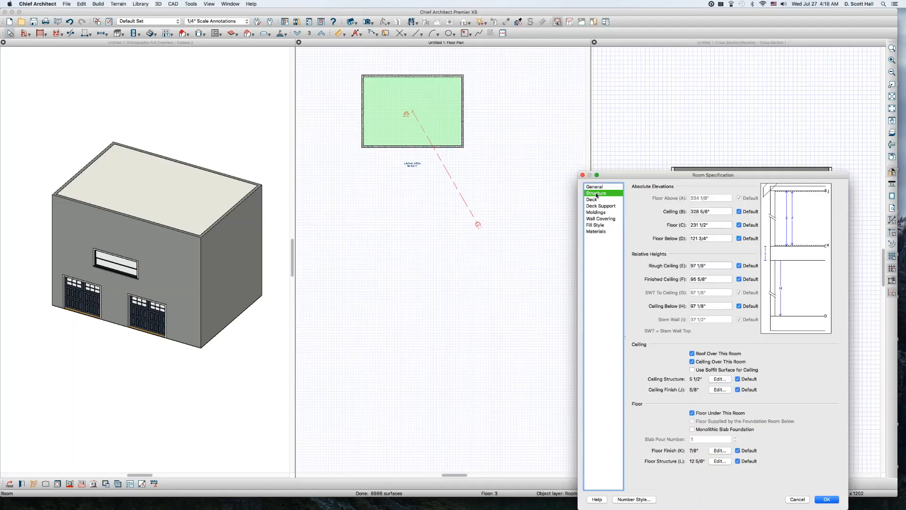
left_click(716, 354)
key("Return")
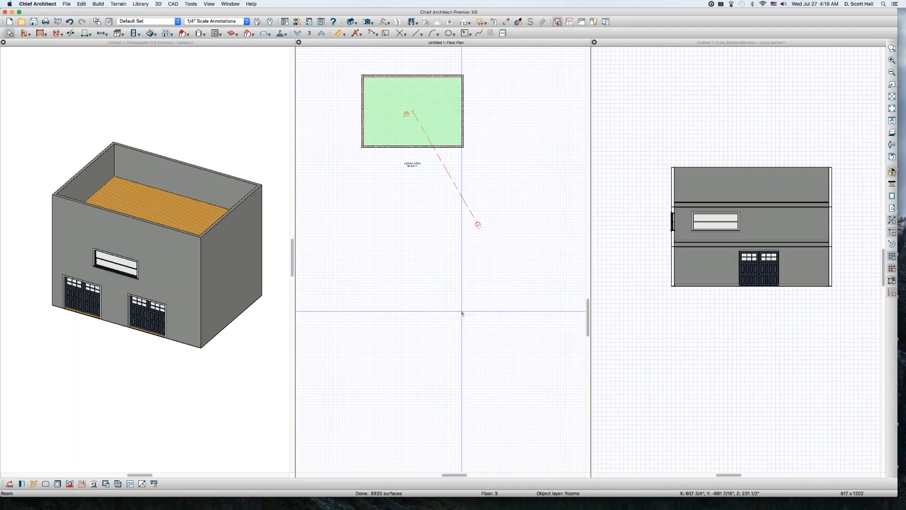
key("Escape")
- Set the third-floor room's rough ceiling height to 24 inches in its structure settings
left_click(150, 204)
scroll(149, 203, "up", 5)
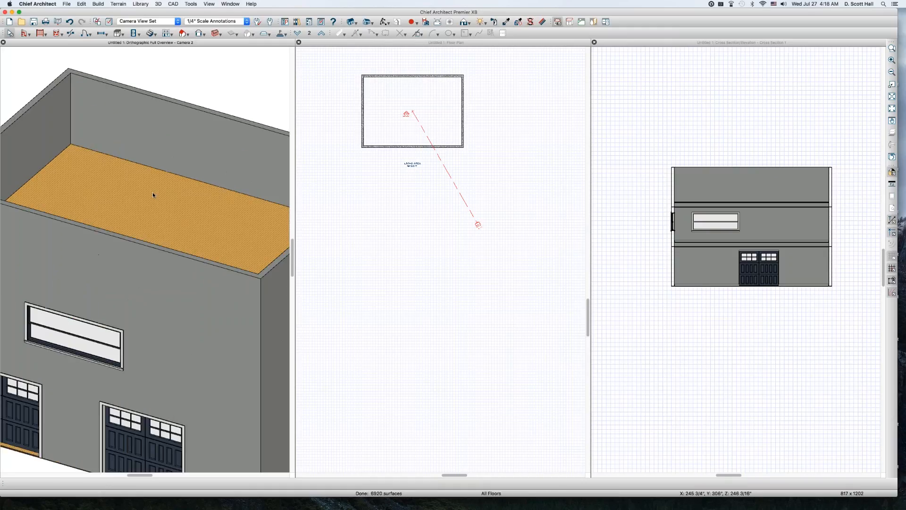
left_click(152, 192)
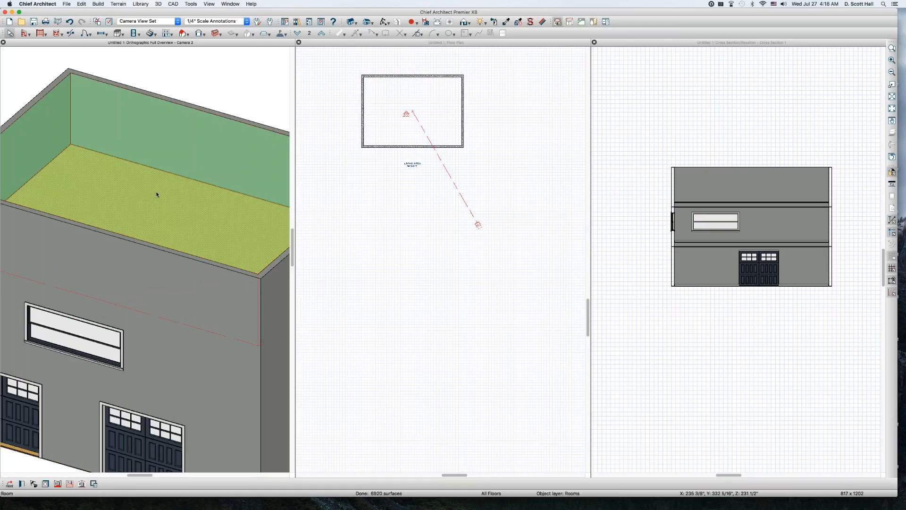
left_click(399, 95)
left_click(388, 98)
double_click(388, 97)
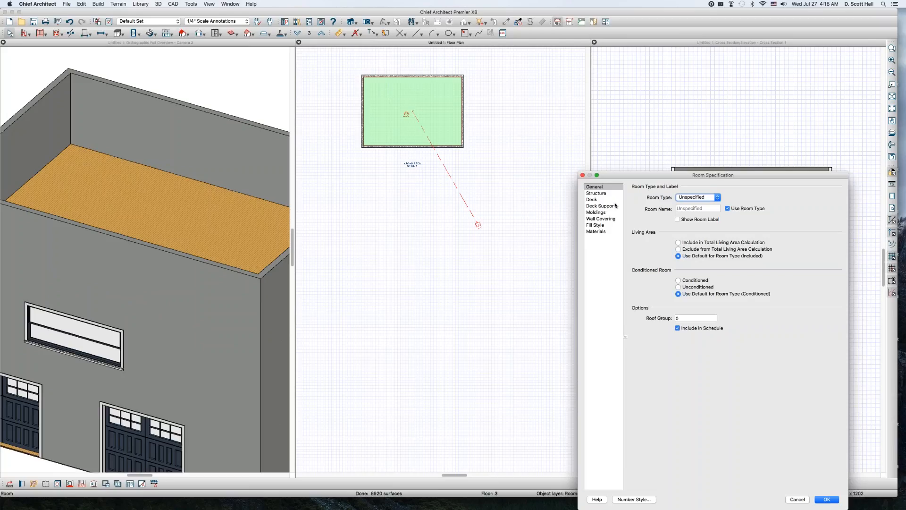
left_click(599, 194)
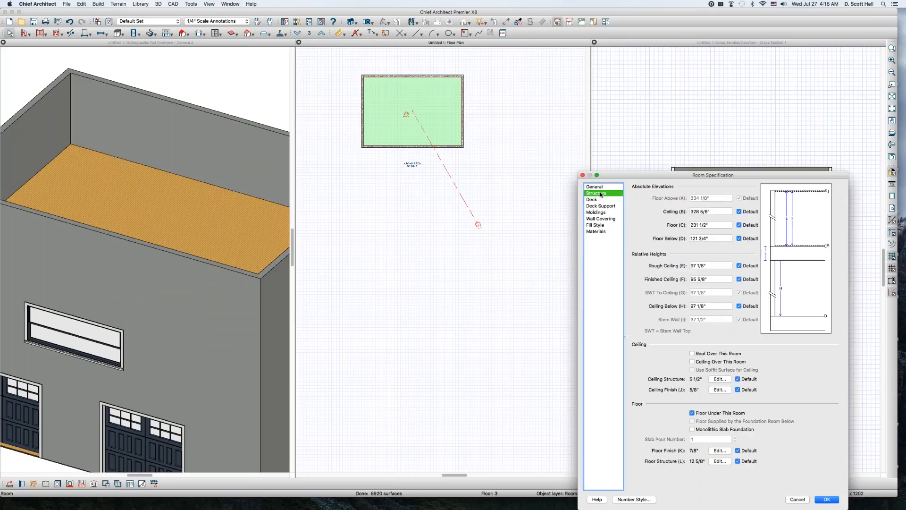
type("24")
key("Return")
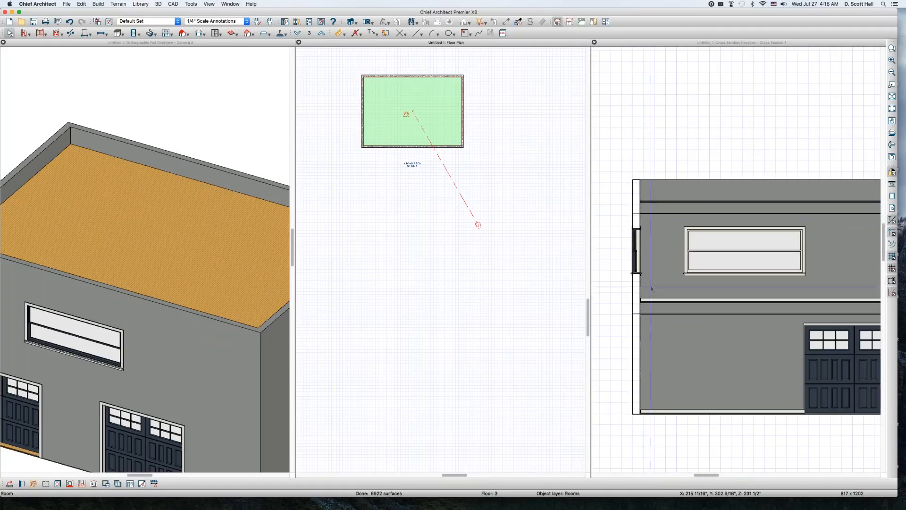
scroll(622, 250, "down", 1)
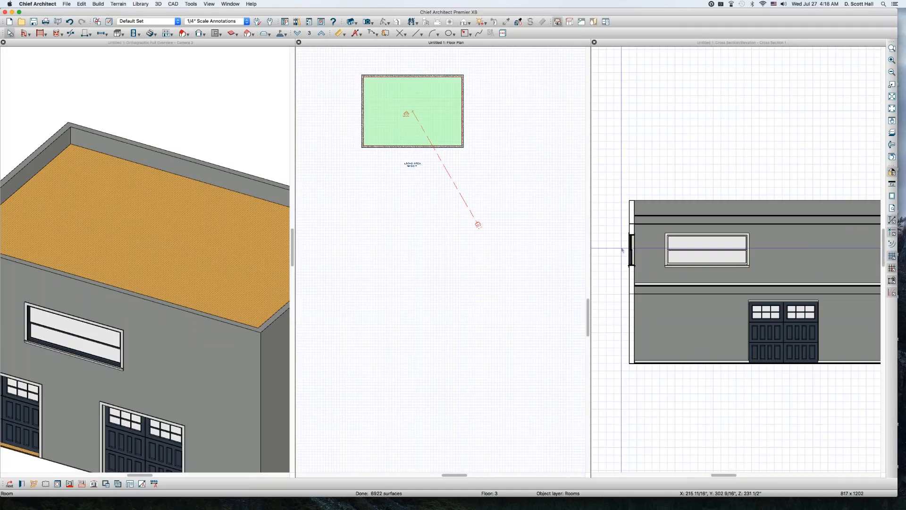
left_click(331, 298)
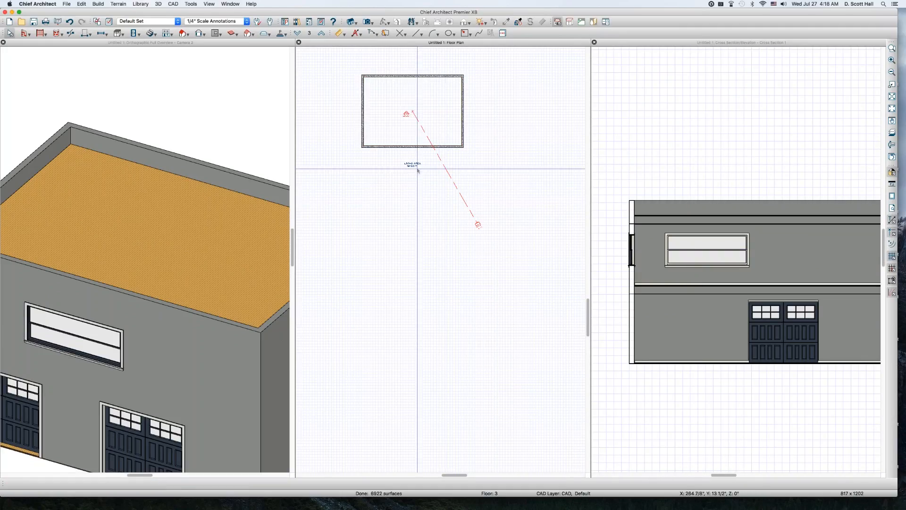
- On the second floor, draw a 299-inch interior wall from the front wall to the rear wall, about two-thirds across from the left side wall
key("Page_Down")
left_click(399, 134)
scroll(417, 96, "up", 3)
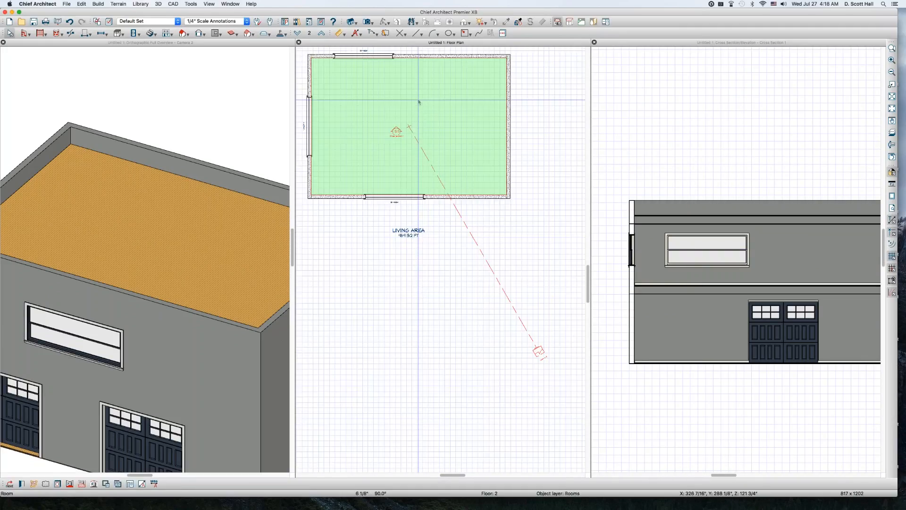
scroll(418, 100, "down", 3)
left_click(420, 117)
left_click(420, 117)
scroll(449, 113, "up", 1)
left_click(457, 154)
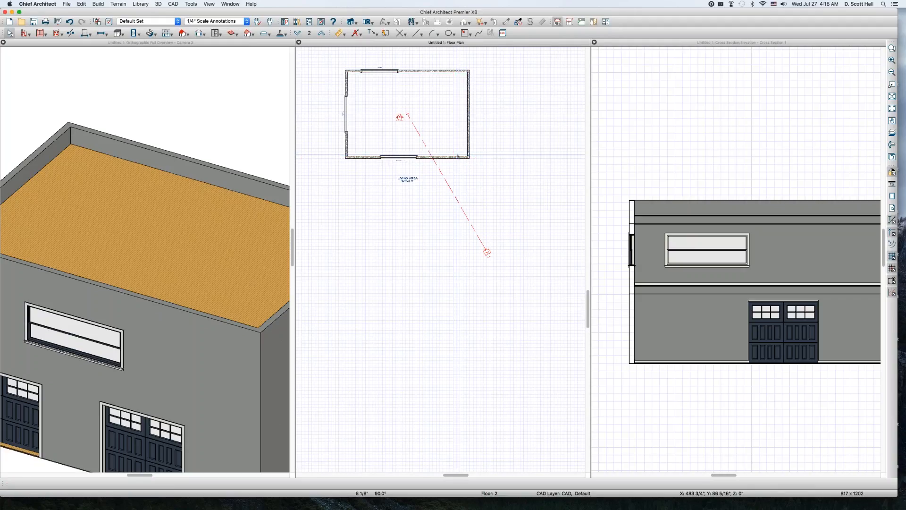
left_click(448, 151)
left_click(448, 151)
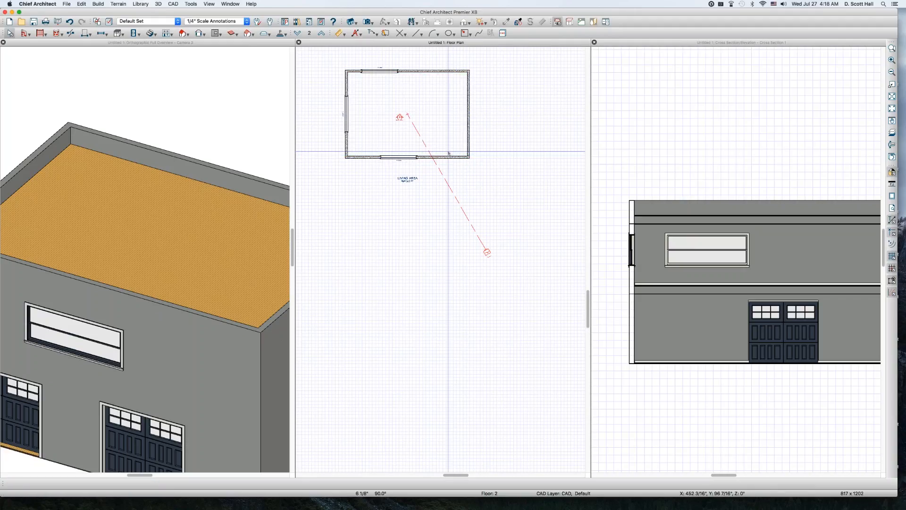
key("w")
left_click_drag(426, 157, 427, 73)
key("space")
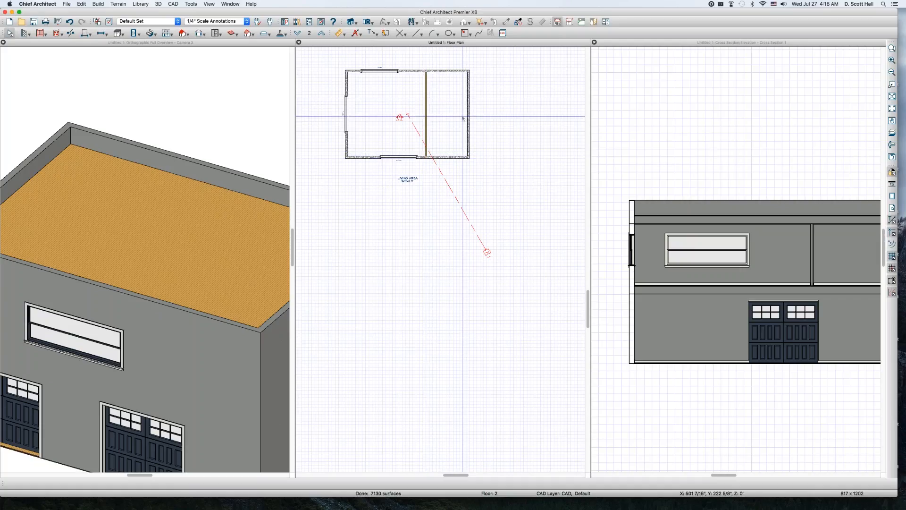
- Convert the second-floor interior wall into a railing and set its rail style to Balusters
left_click(425, 105)
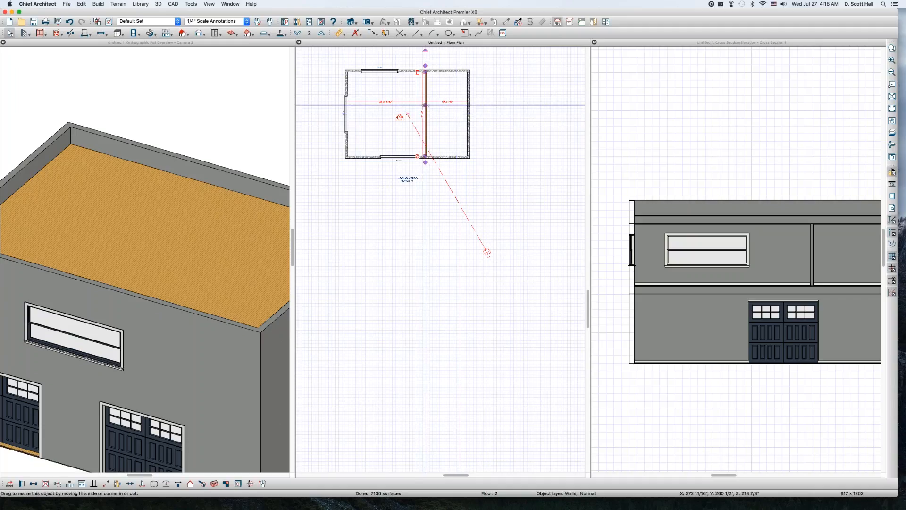
double_click(426, 105)
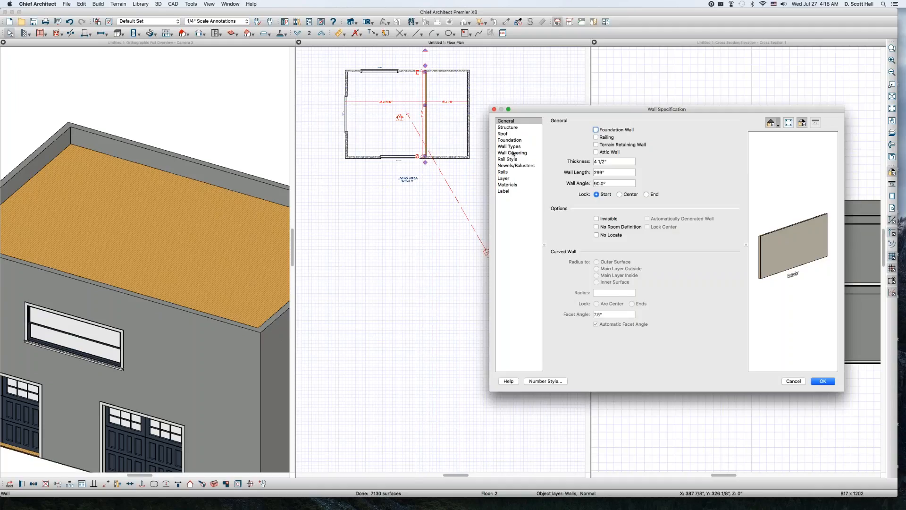
left_click(607, 138)
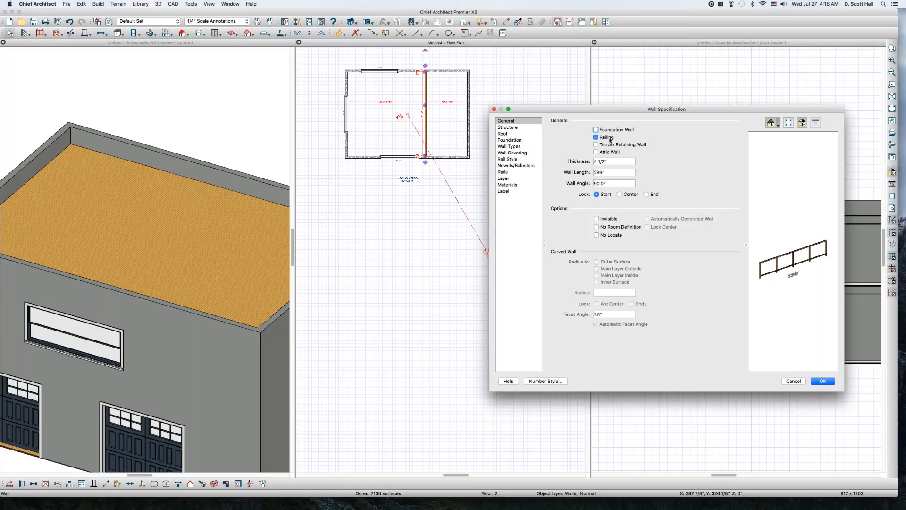
left_click(515, 165)
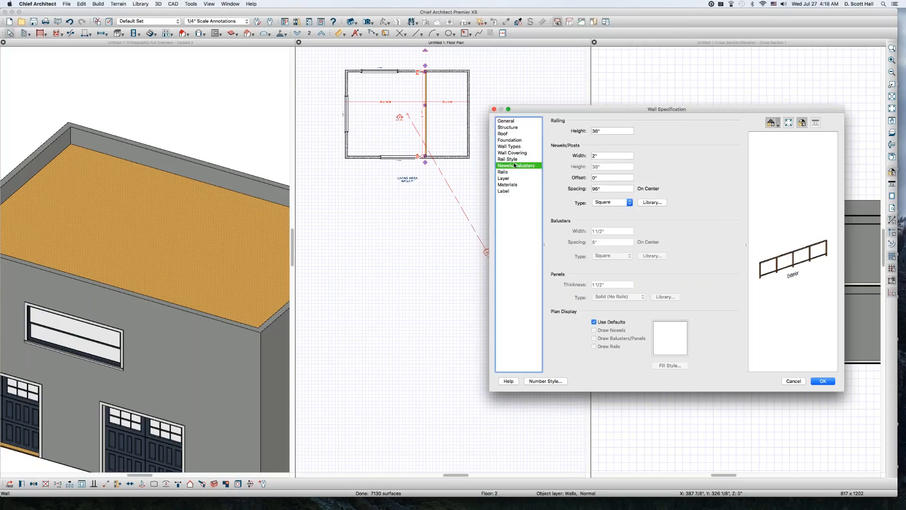
left_click(507, 172)
left_click(503, 159)
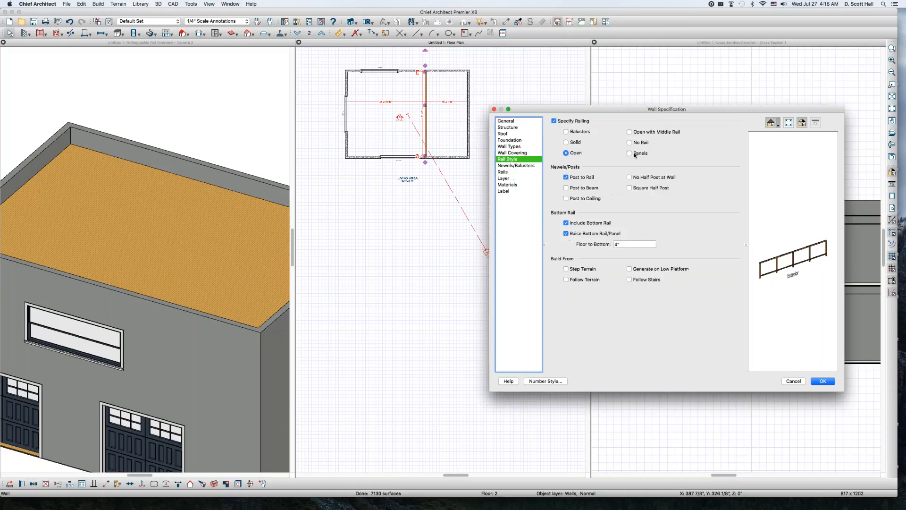
left_click(566, 132)
key("Return")
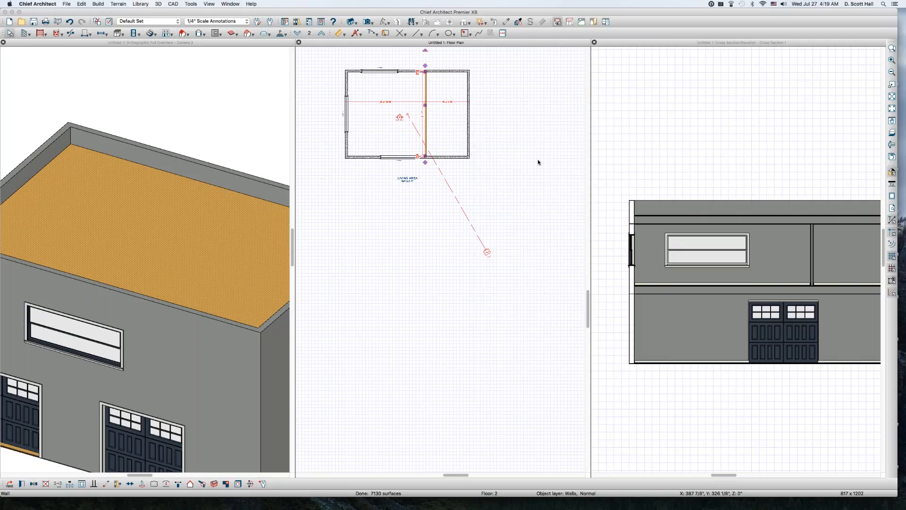
left_click(428, 241)
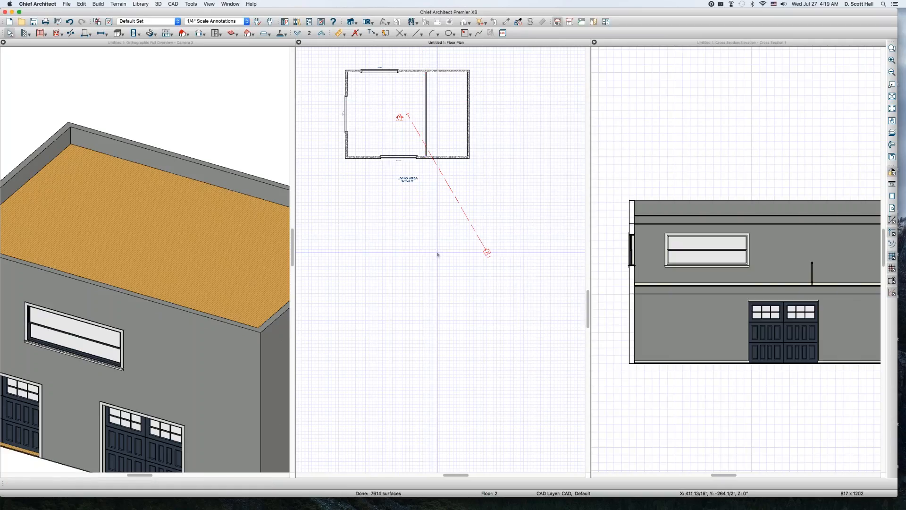
- Set the room type of the larger second-floor room, on the windowed side of the railing, to Open Below
scroll(747, 227, "down", 2)
scroll(747, 227, "up", 5)
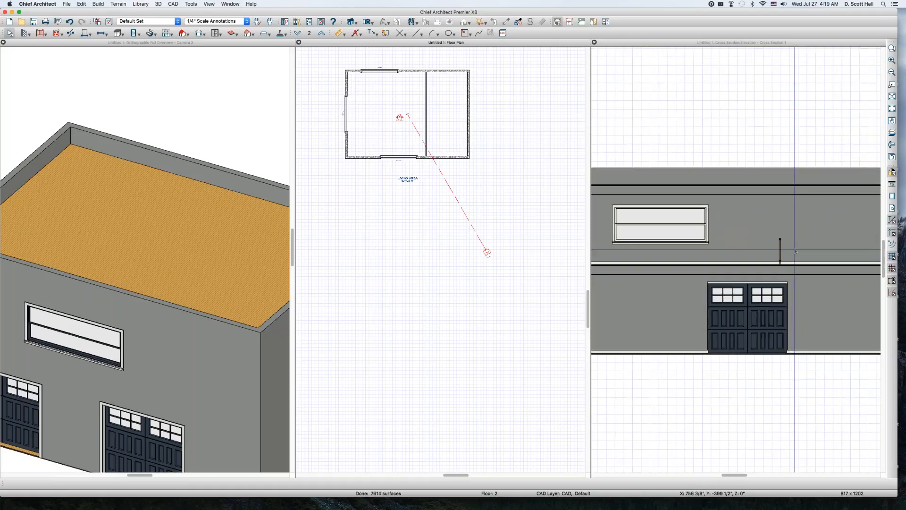
scroll(797, 253, "down", 3)
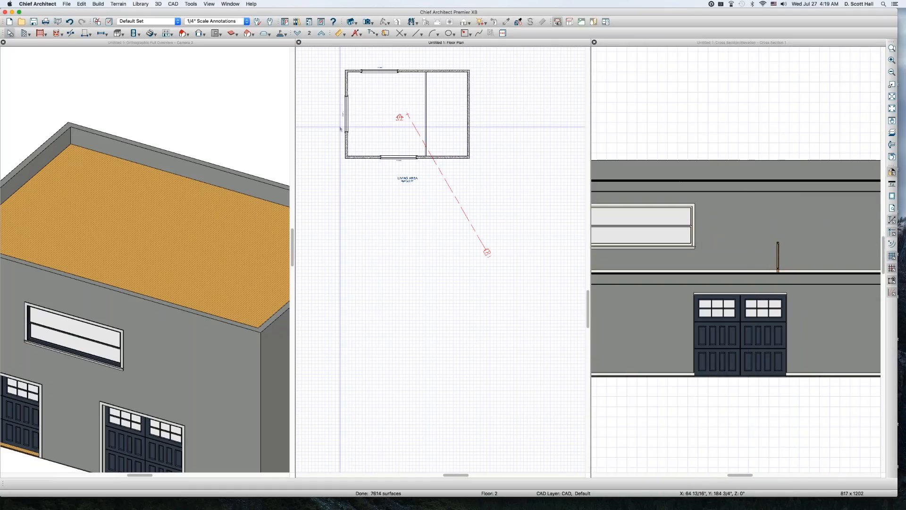
left_click(393, 81)
double_click(388, 95)
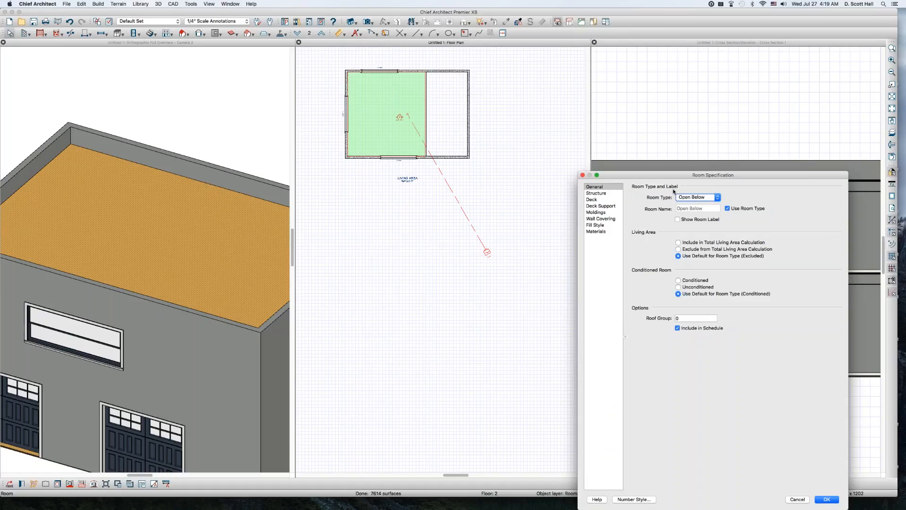
key("Return")
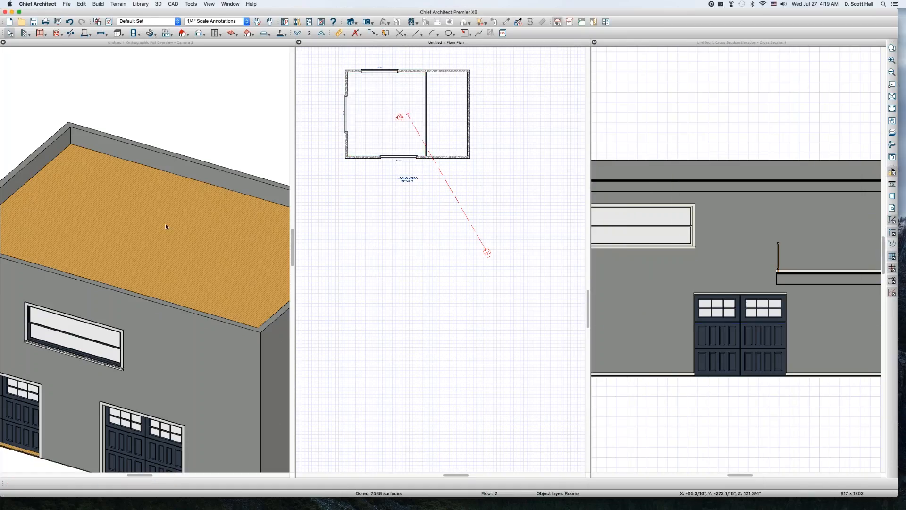
- Generate automatic material detailing for the cut walls in the cross-section view
scroll(165, 227, "down", 3)
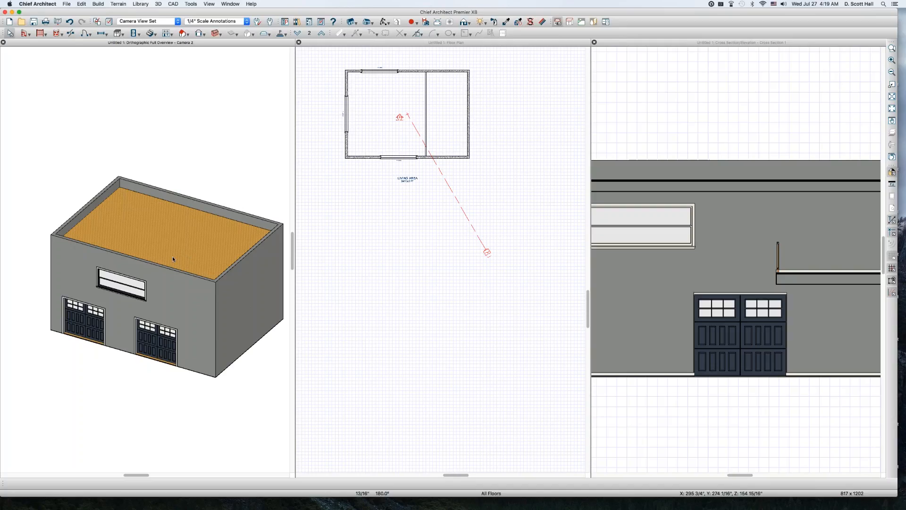
scroll(713, 251, "down", 3)
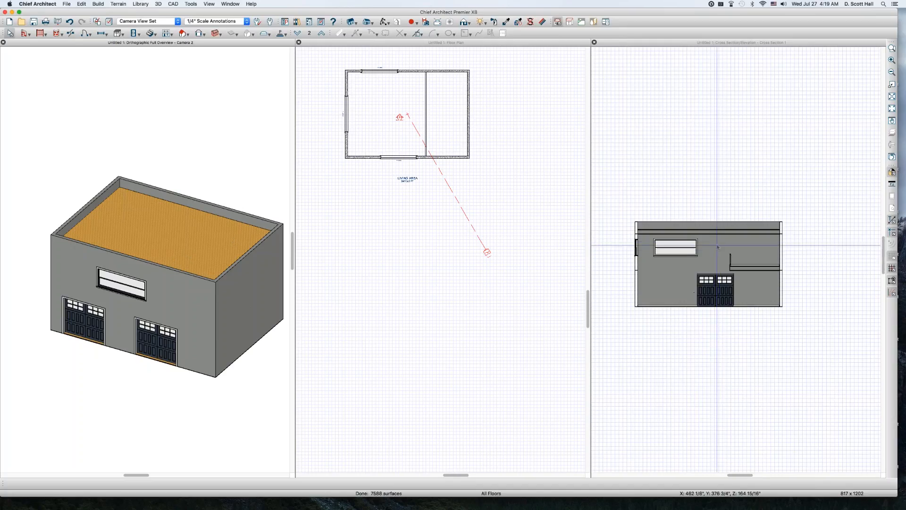
left_click(677, 156)
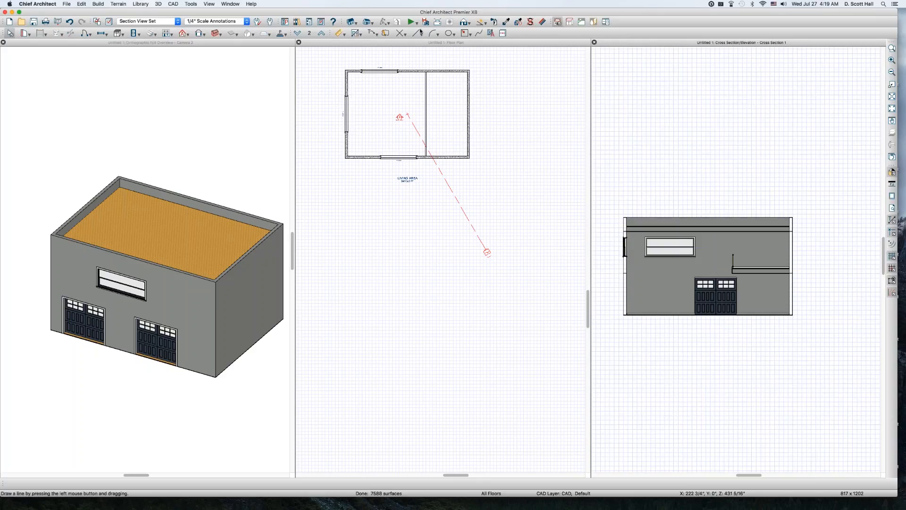
left_click(357, 33)
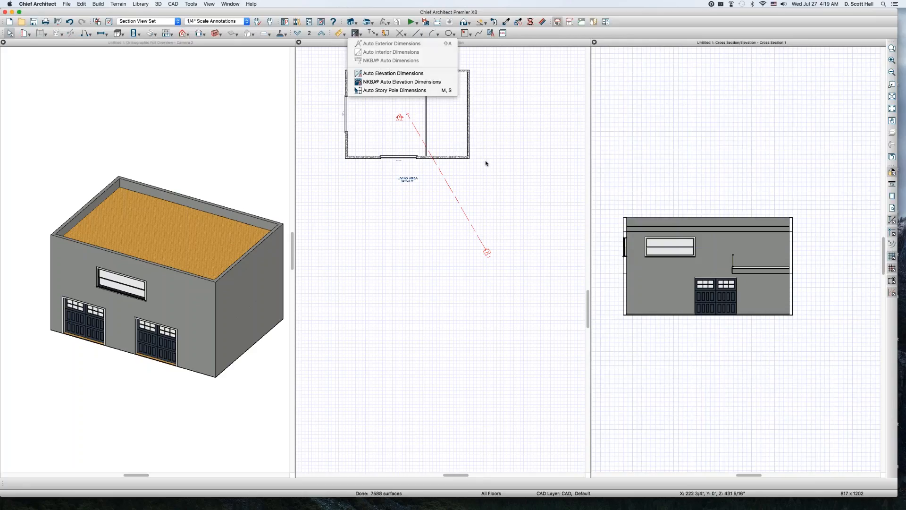
left_click(840, 134)
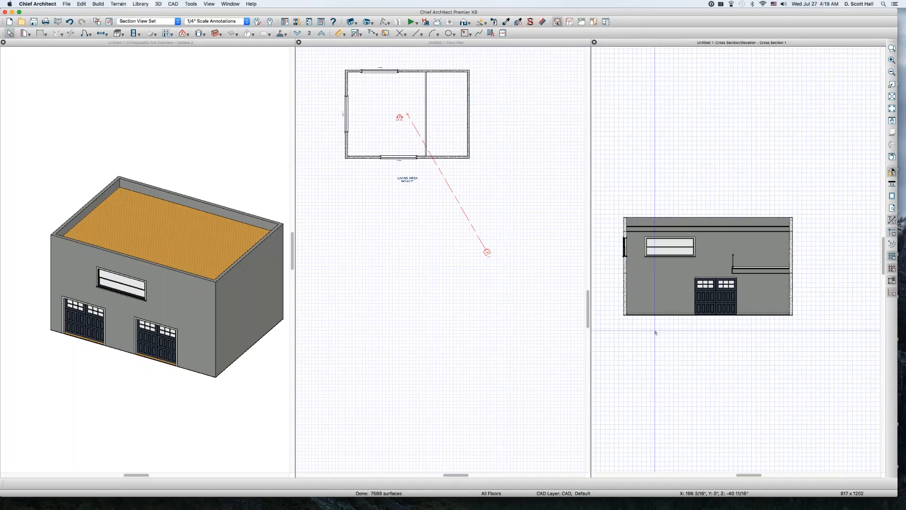
- Examine the detailed outer walls on both sides and the loft edge with its railing in the cross section
scroll(640, 266, "up", 3)
scroll(647, 265, "down", 1)
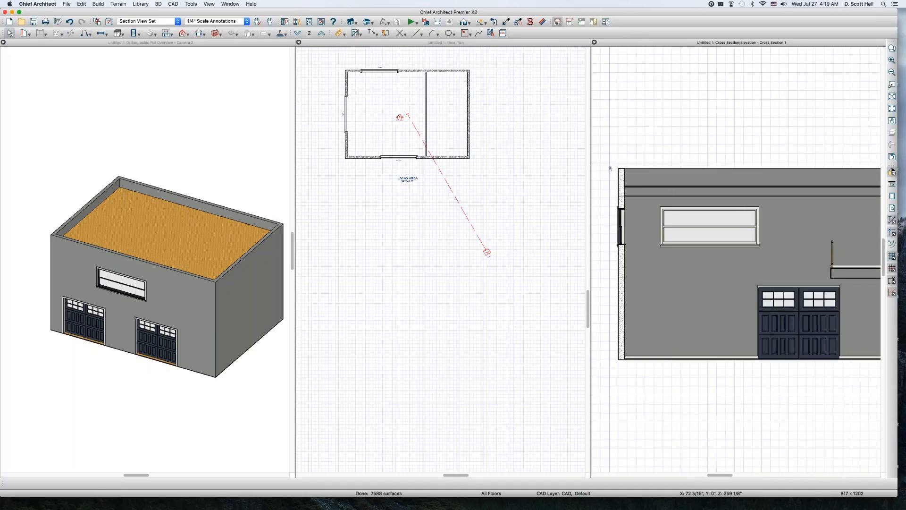
left_click(622, 264)
scroll(635, 280, "down", 2)
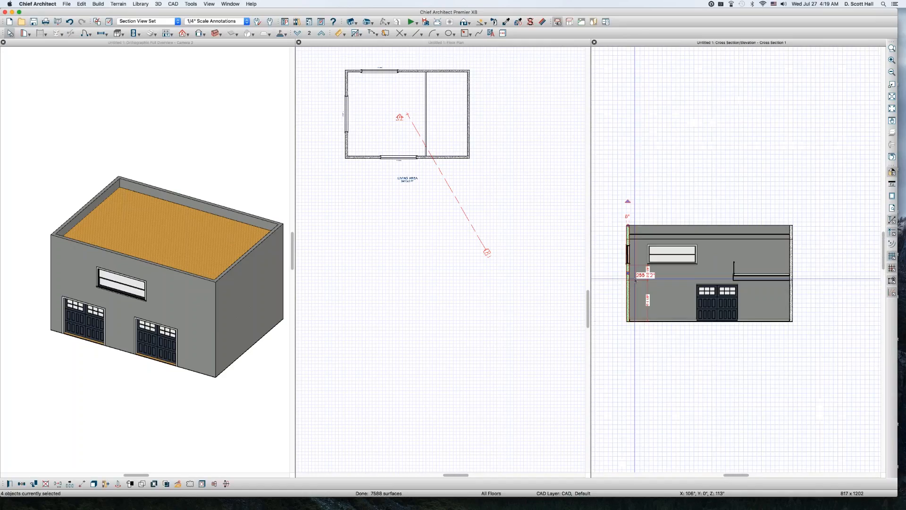
left_click_drag(769, 193, 809, 348)
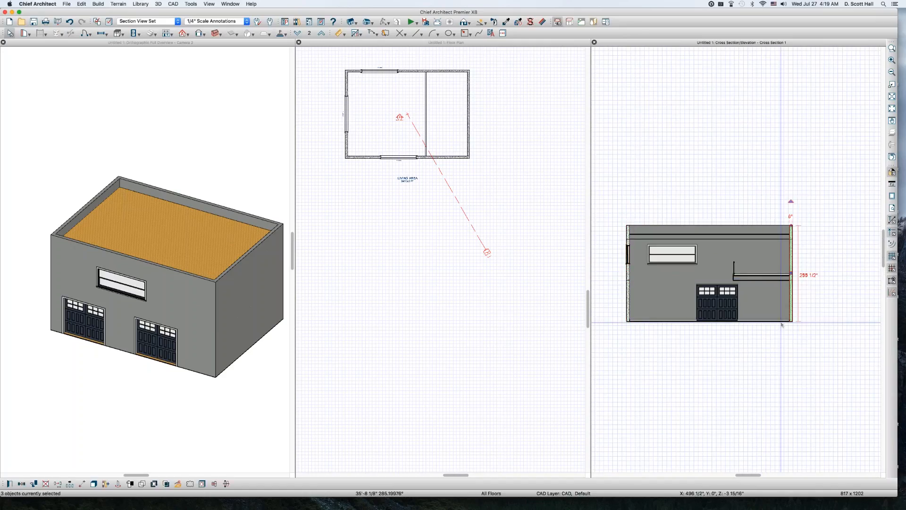
scroll(759, 307, "up", 2)
left_click(745, 269)
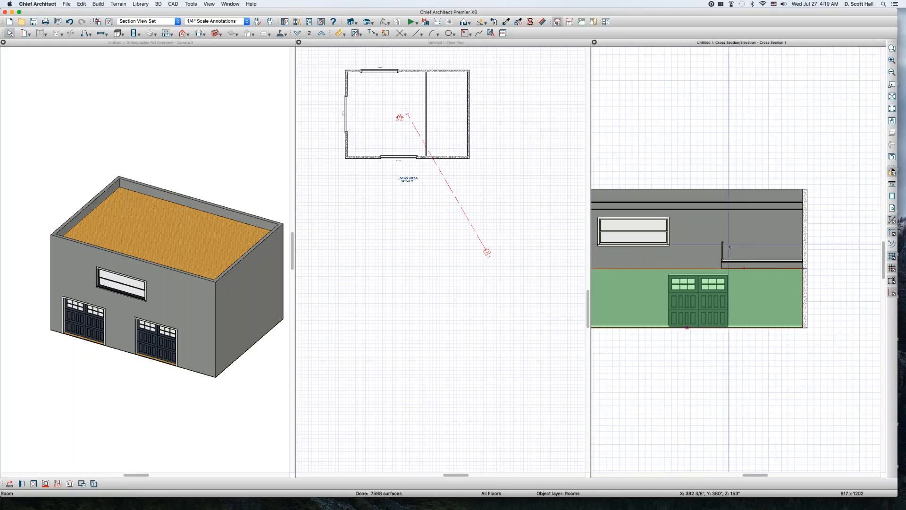
scroll(730, 246, "up", 1)
- Turn on automatic roof framing in the Build Framing settings and accept them
left_click(432, 299)
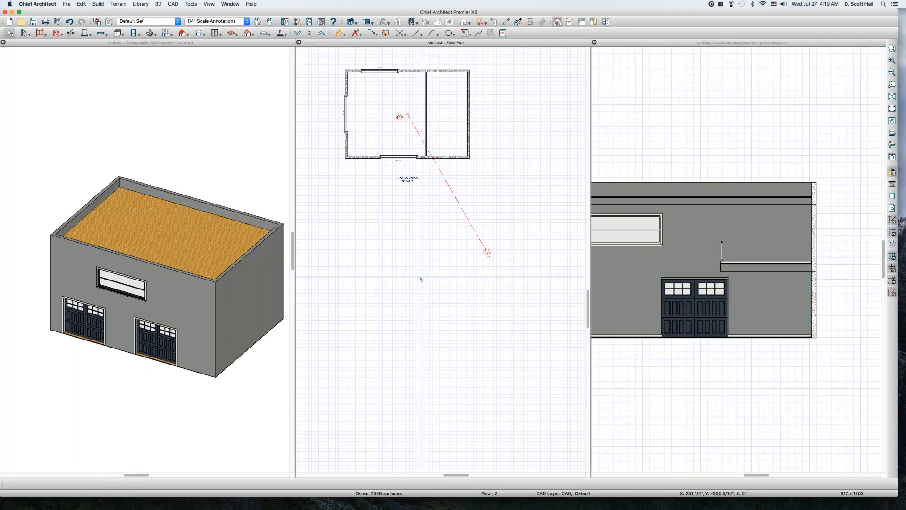
left_click(248, 33)
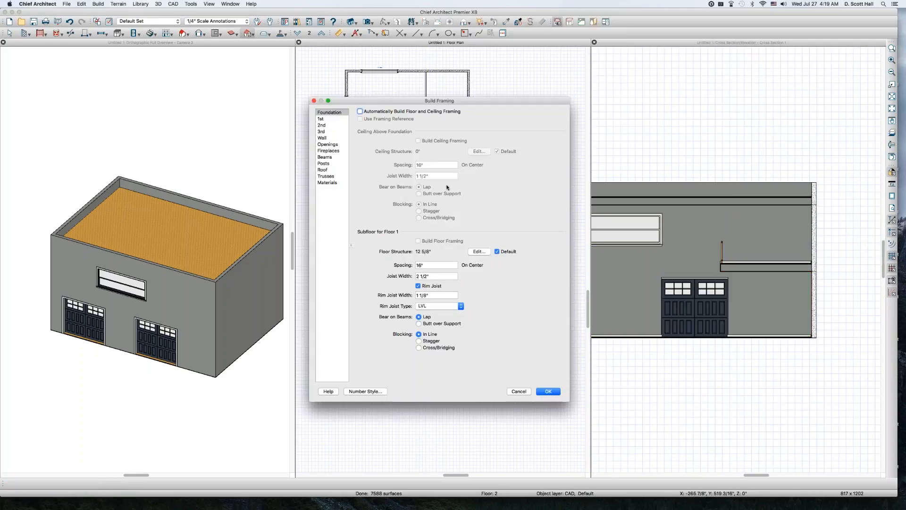
left_click(328, 139)
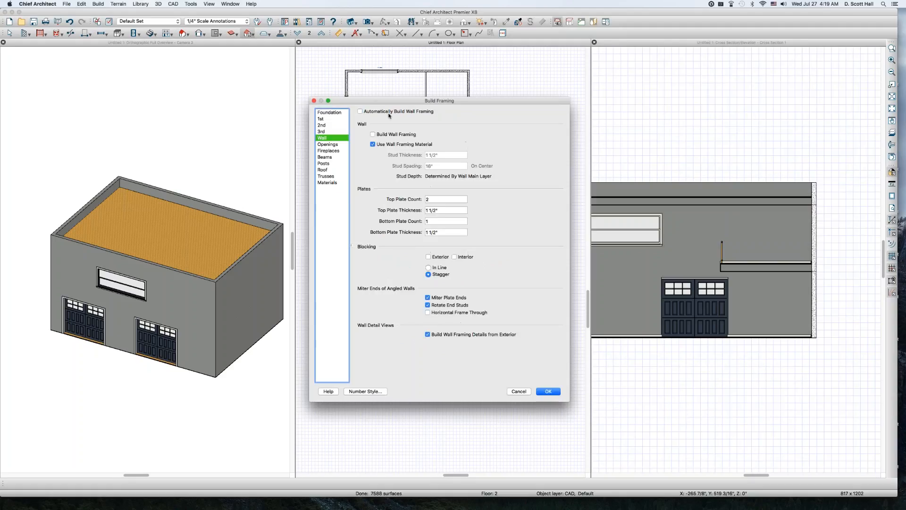
left_click(325, 170)
left_click(376, 113)
key("Return")
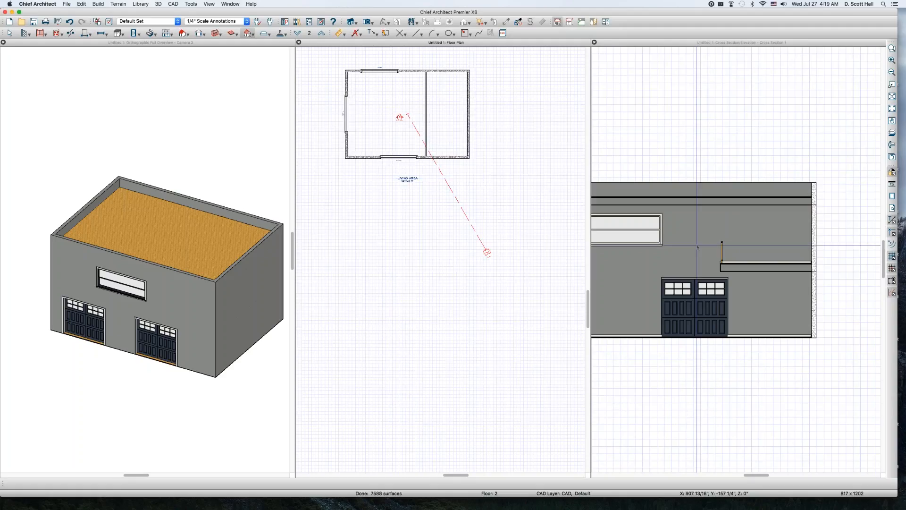
- Turn on the display of all Framing layers, from Framing, Bearing Lines to Framing, Wall Bridging, in the cross section's Section View Set
left_click(736, 120)
key("l")
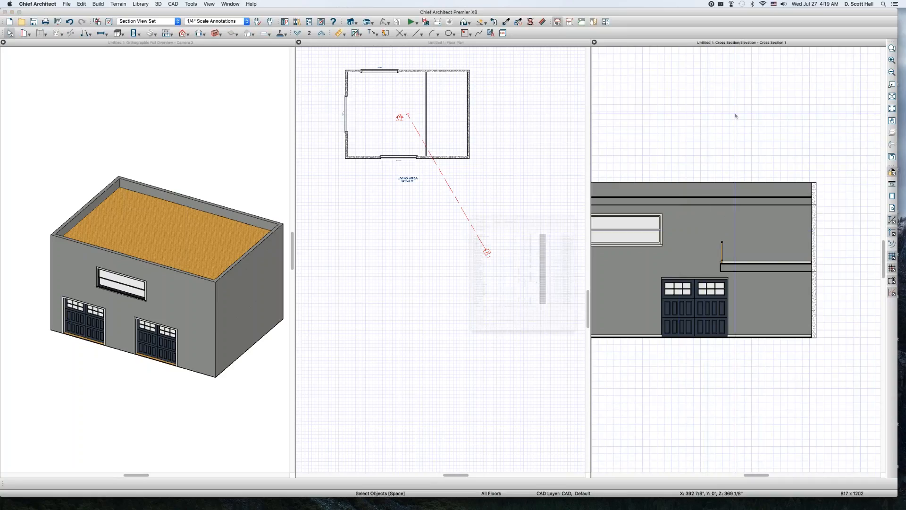
key("f")
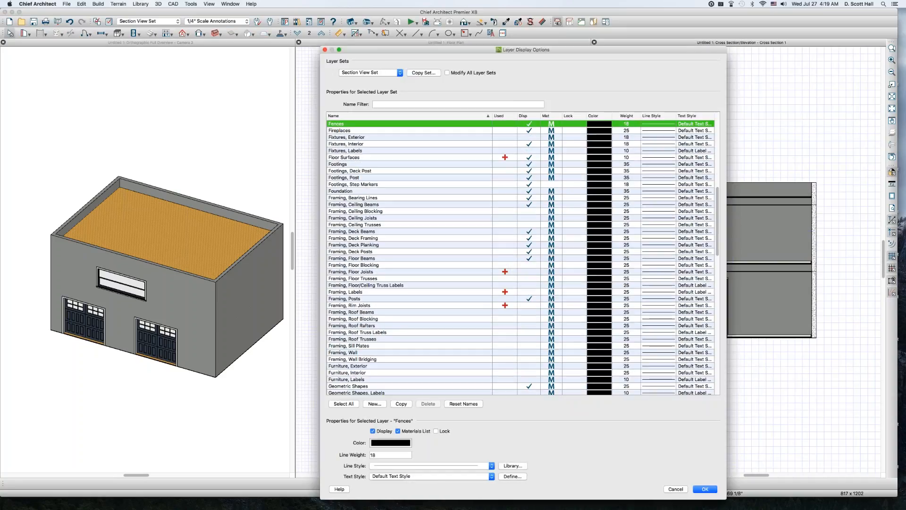
left_click(342, 199)
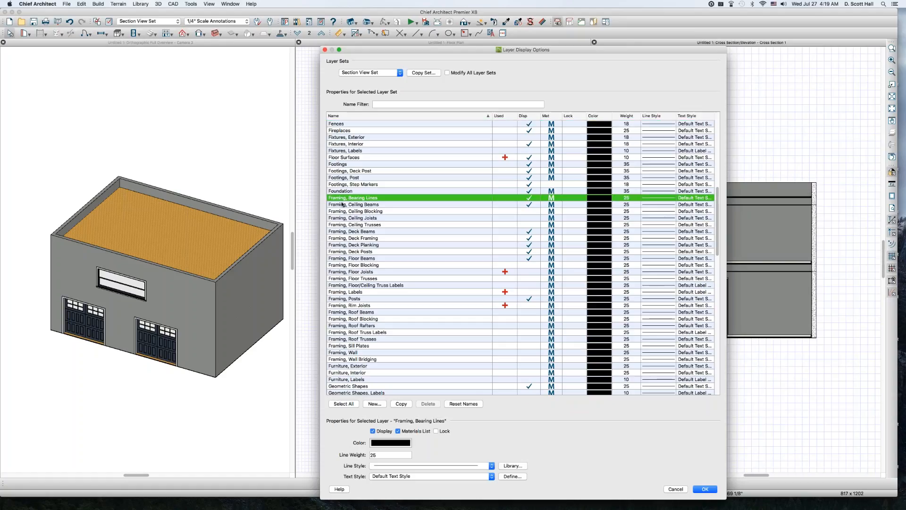
left_click(367, 360, "shift")
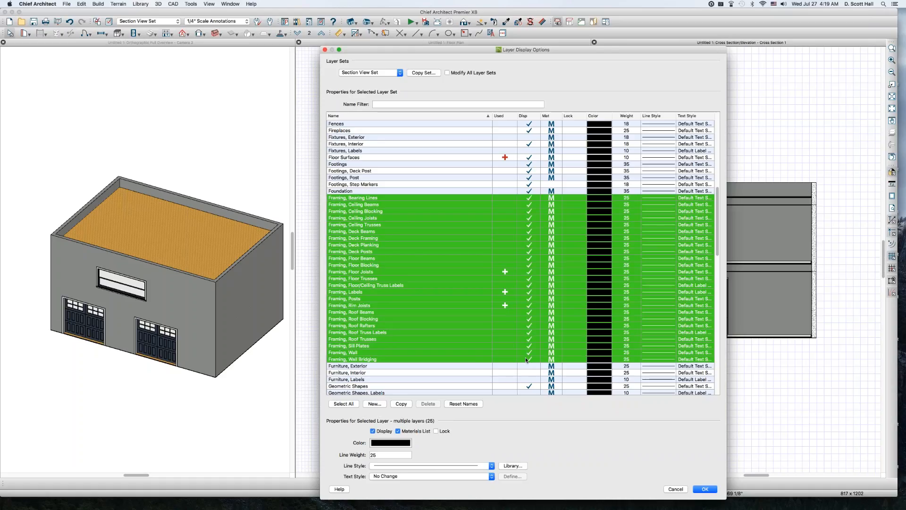
key("Return")
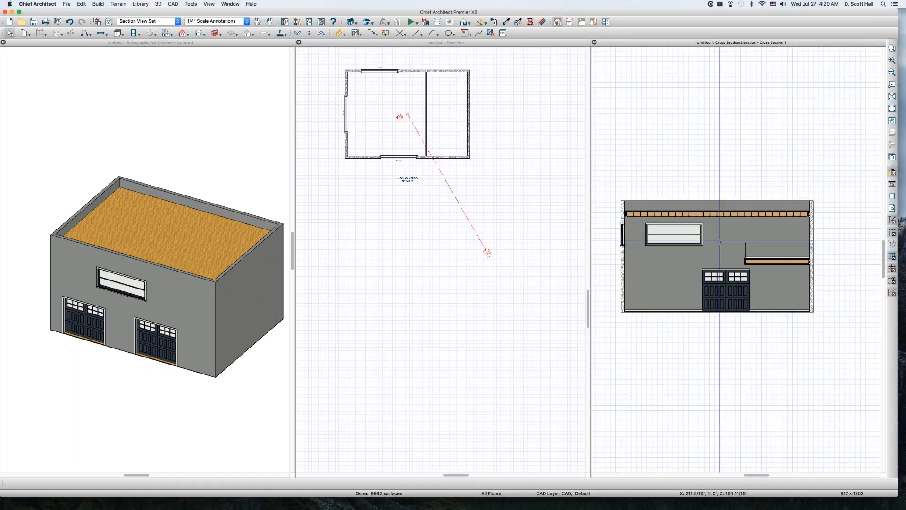
scroll(714, 246, "up", 3)
scroll(740, 251, "down", 3)
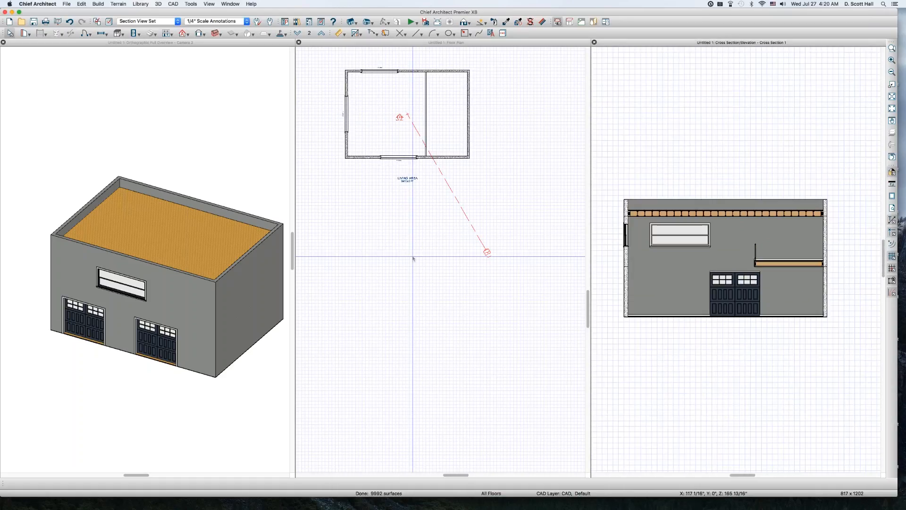
- Show the first floor in the floor plan and select all of its walls together
left_click(413, 257)
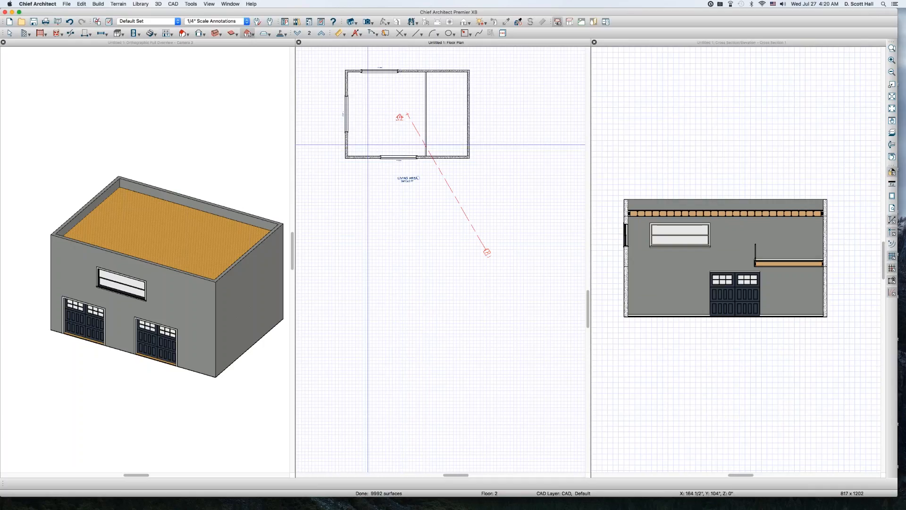
scroll(368, 124, "up", 1)
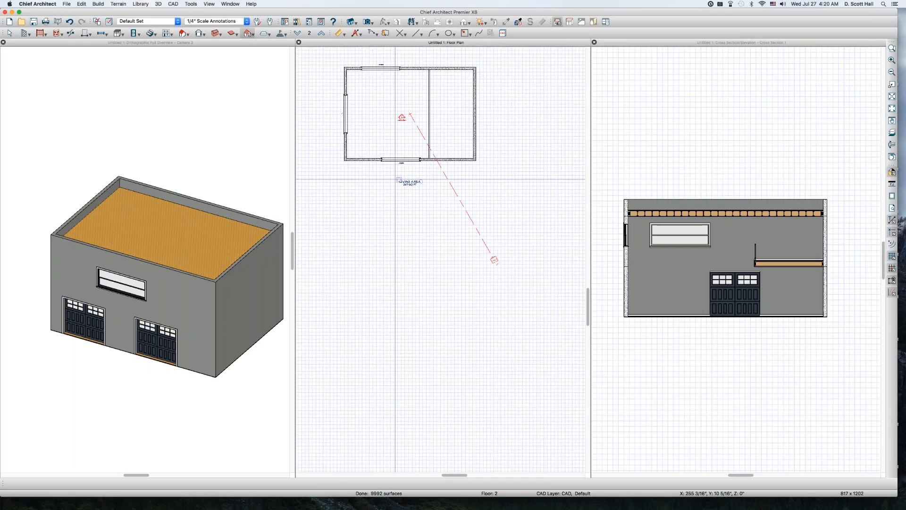
scroll(395, 178, "down", 1)
scroll(380, 111, "up", 2)
left_click(298, 33)
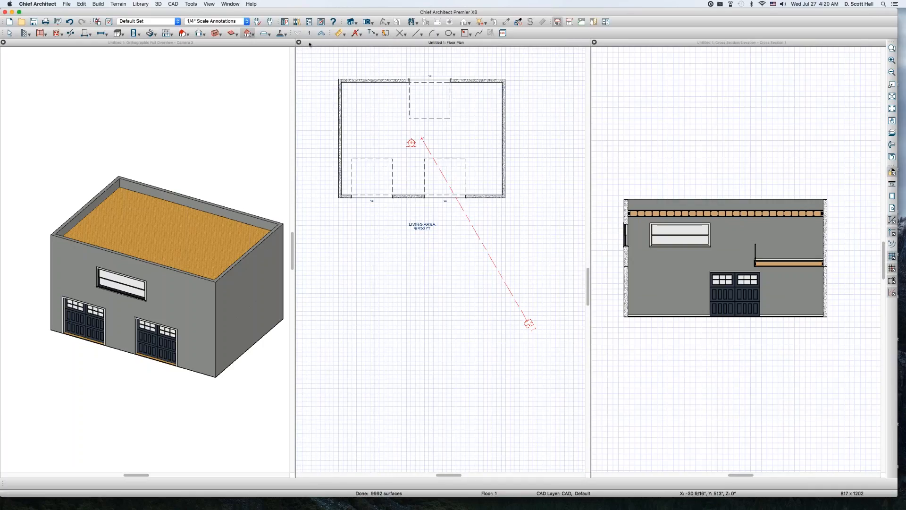
left_click_drag(329, 55, 439, 216)
key("l")
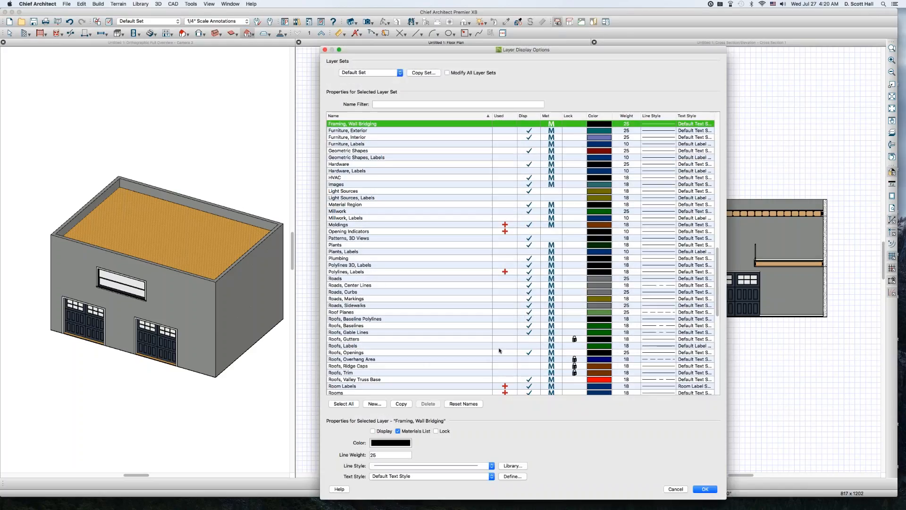
left_click(675, 489)
key("space")
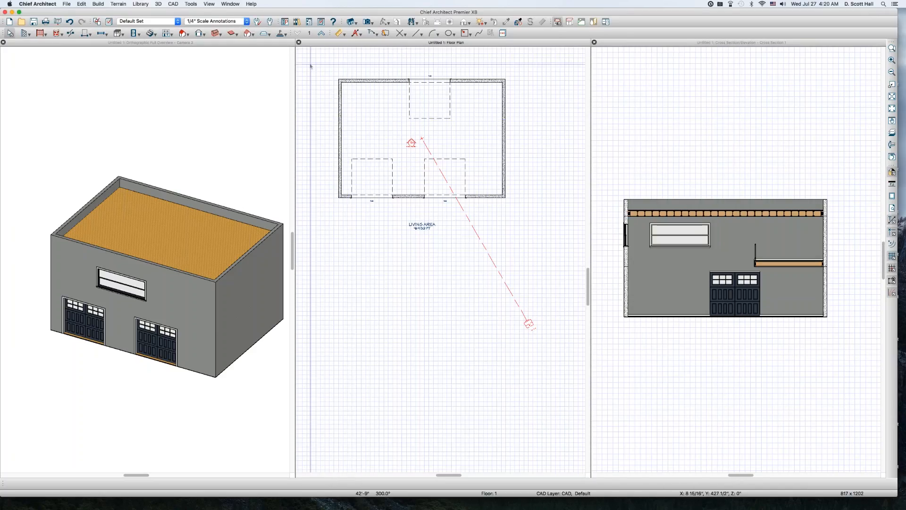
left_click_drag(311, 63, 548, 239)
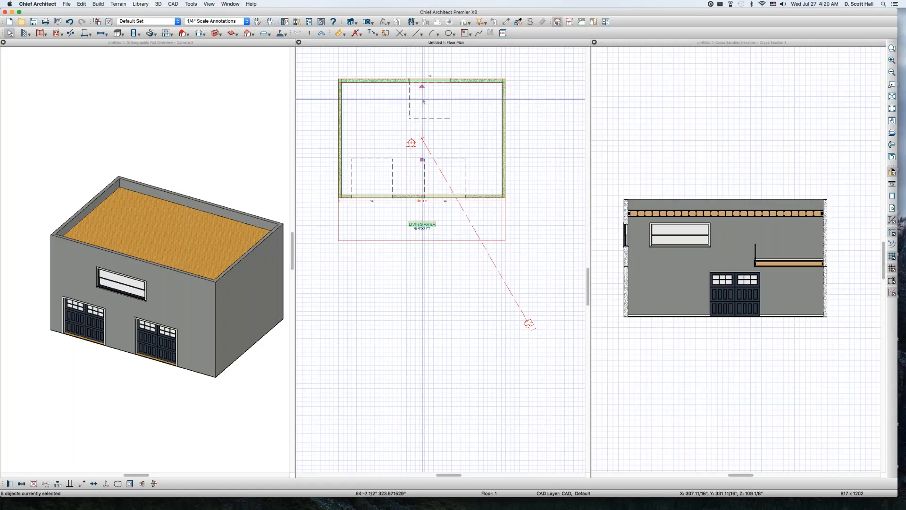
- Show the second floor in the floor plan and window-select the whole building outline
left_click(321, 33)
left_click_drag(318, 61, 528, 236)
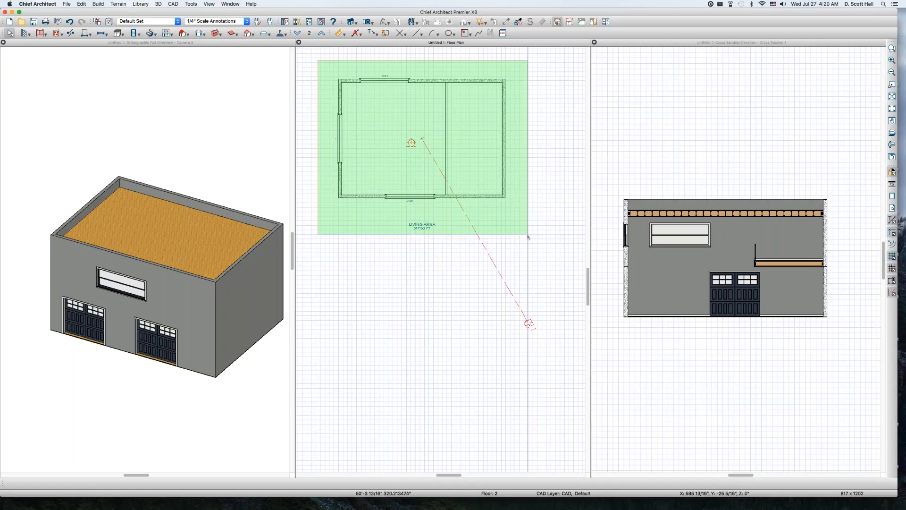
left_click_drag(528, 235, 528, 235)
- Turn on line weight display in the floor plan and inspect the second floor's long wall opposite the living area label
left_click(417, 82)
scroll(417, 82, "up", 4)
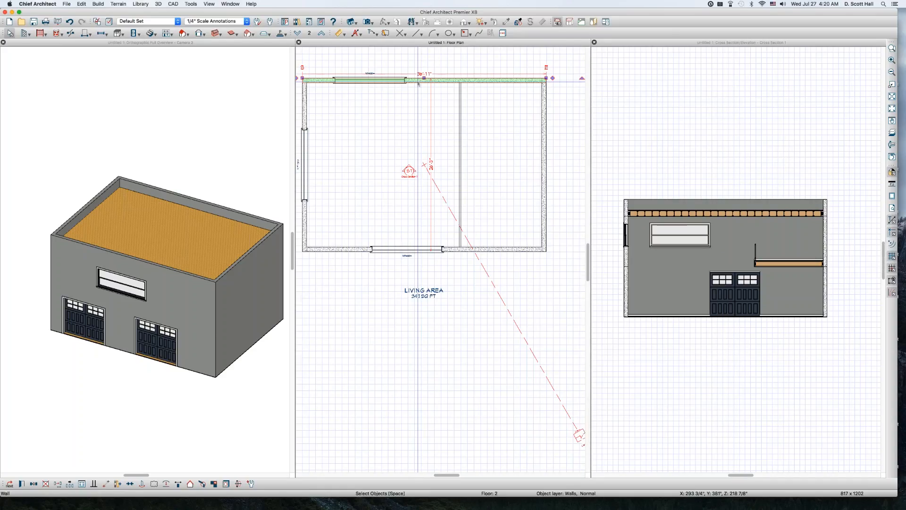
scroll(418, 81, "up", 3)
scroll(418, 80, "up", 3)
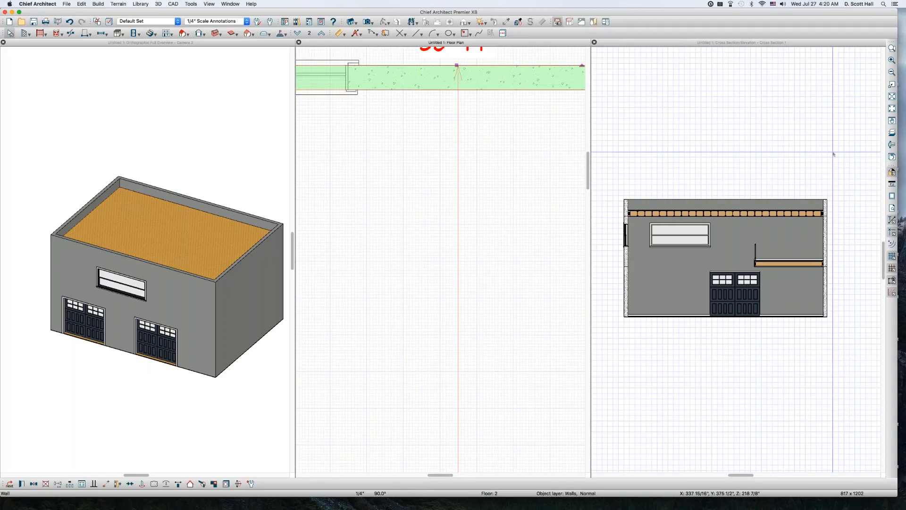
left_click(890, 182)
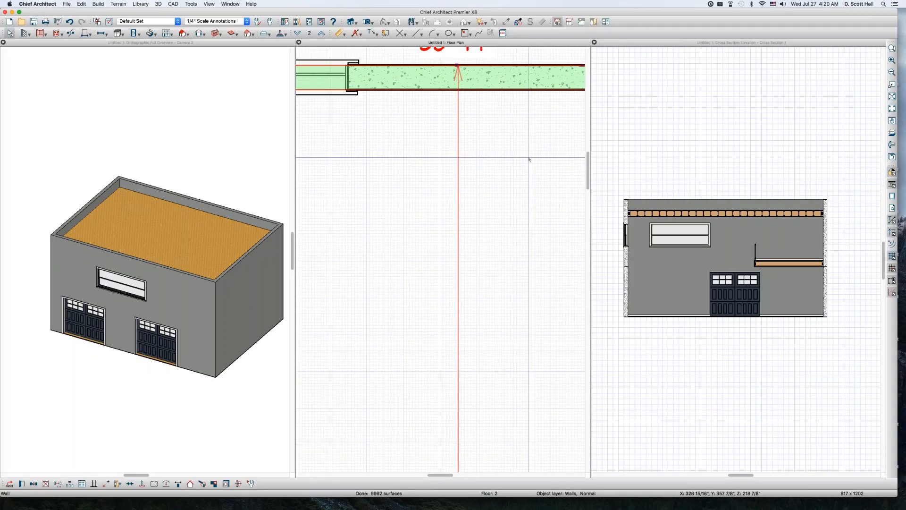
scroll(520, 157, "down", 2)
left_click(456, 176)
left_click(456, 120)
scroll(470, 133, "down", 2)
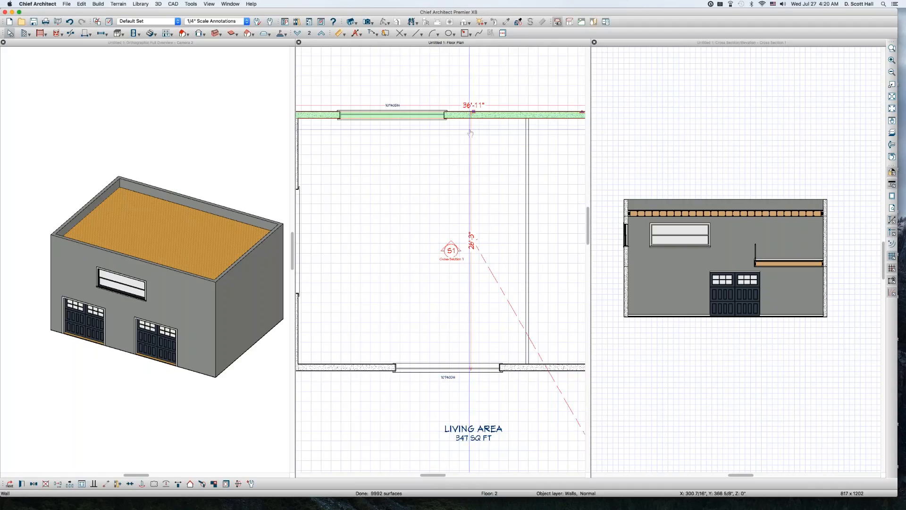
scroll(472, 208, "down", 2)
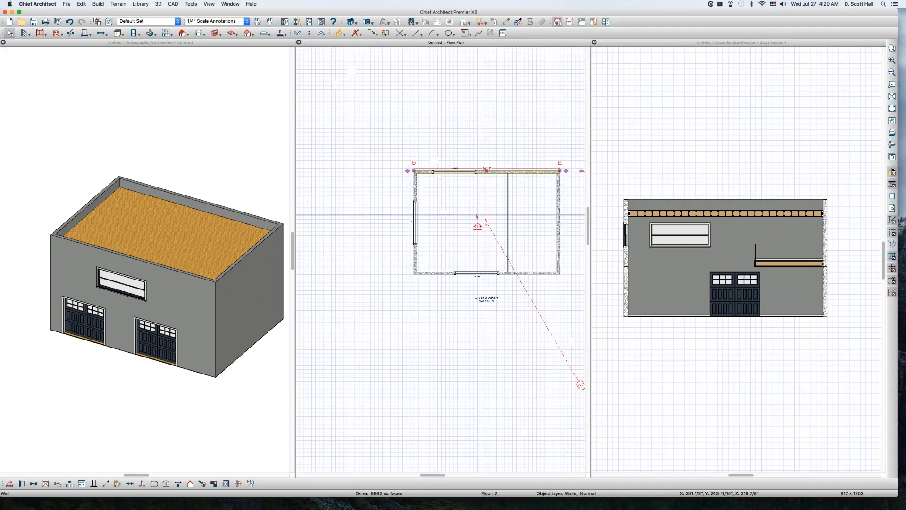
scroll(430, 244, "up", 1)
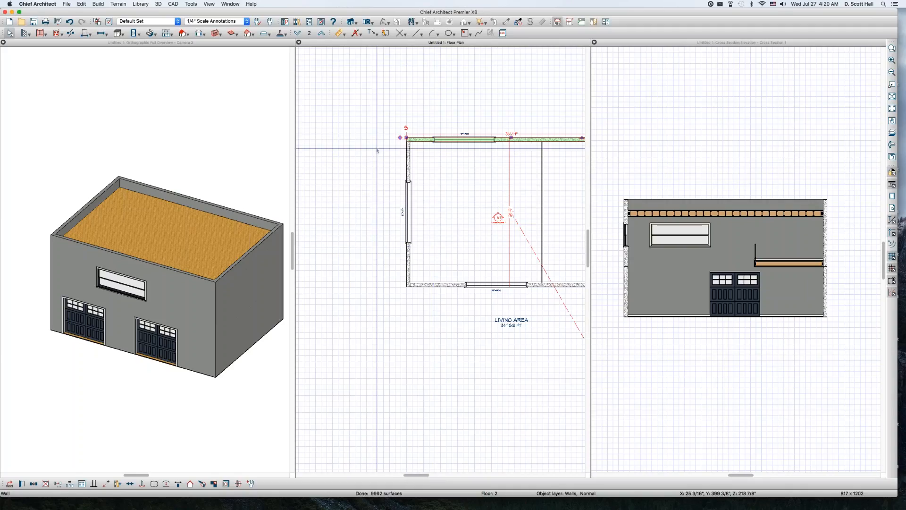
- Review the platform intersection options in the Structure settings of the second floor's short windowed wall and accept the settings
left_click(409, 166)
left_click(407, 163)
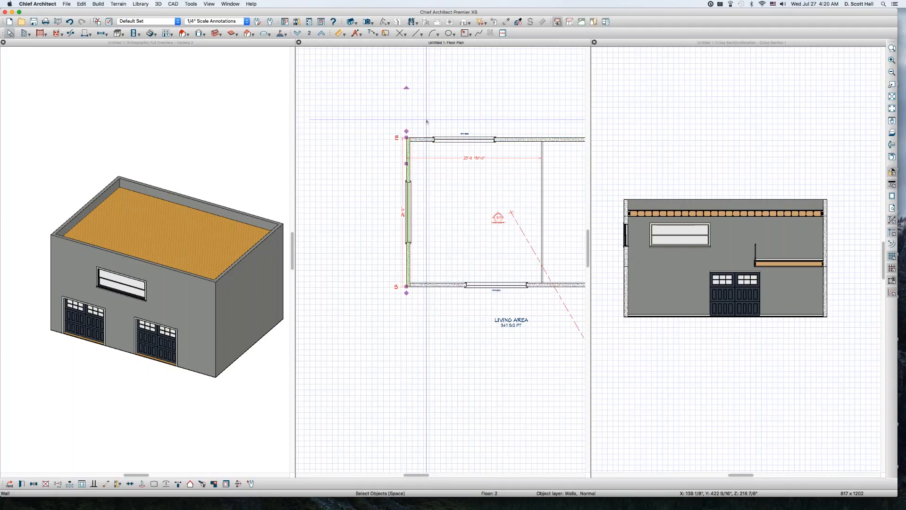
scroll(614, 256, "up", 3)
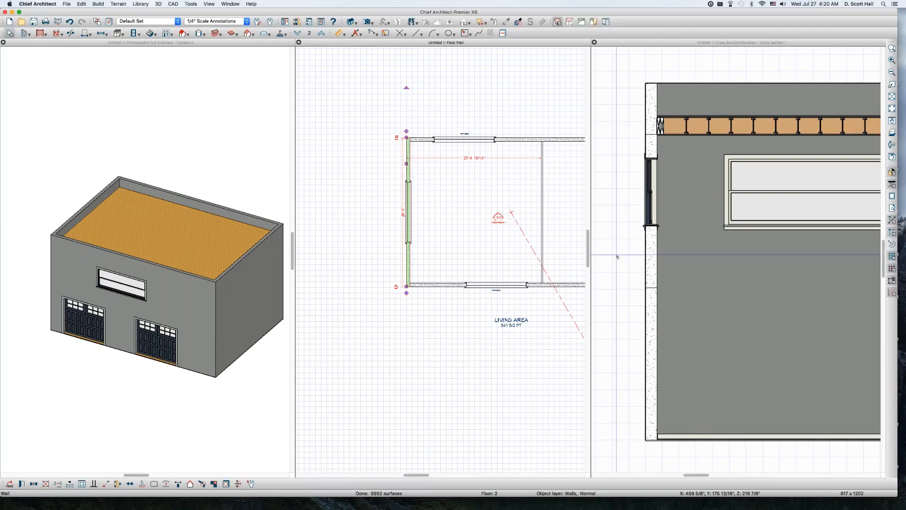
left_click_drag(616, 255, 695, 324)
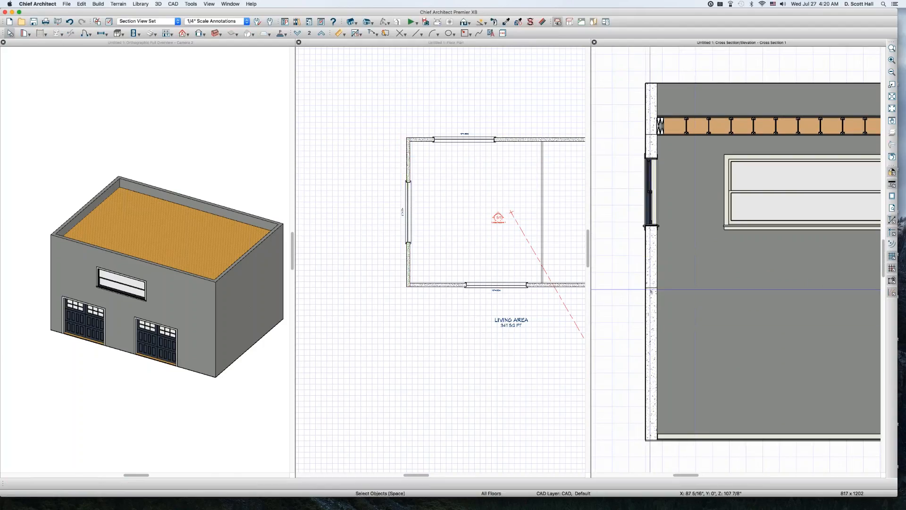
left_click(408, 163)
double_click(408, 163)
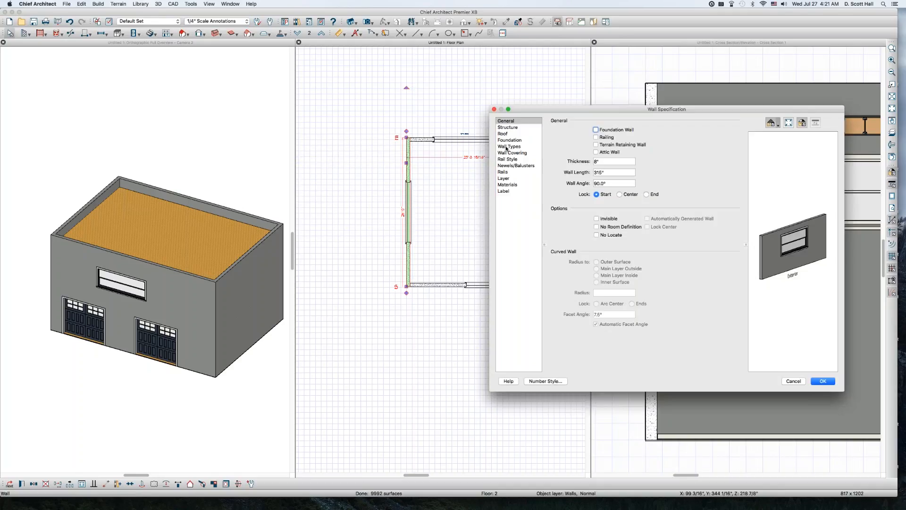
left_click(507, 128)
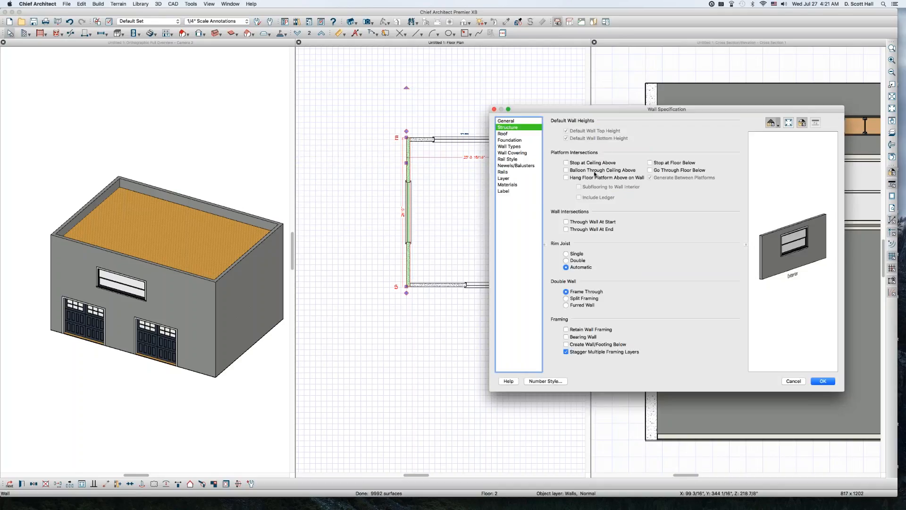
key("Return")
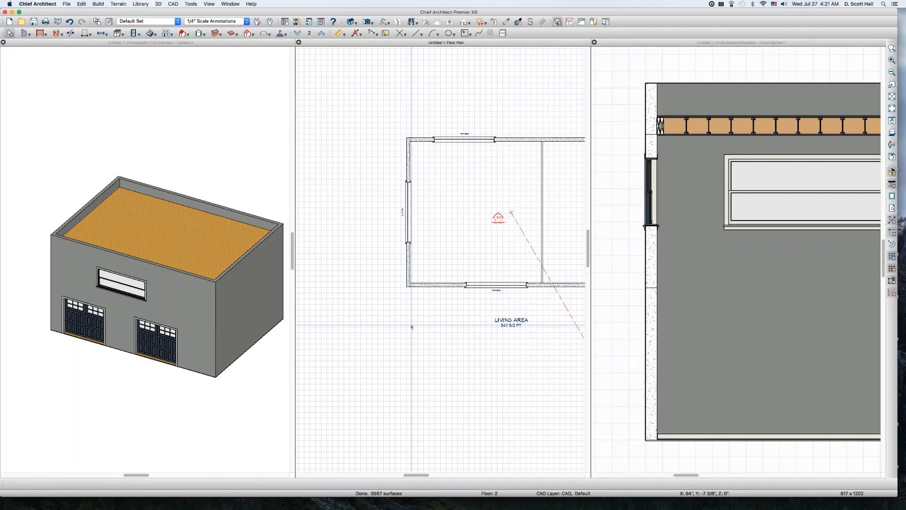
- Review the platform intersection options in the Structure settings of the first-floor wall directly below the short windowed wall and accept the settings
key("Page_Down")
left_click(409, 259)
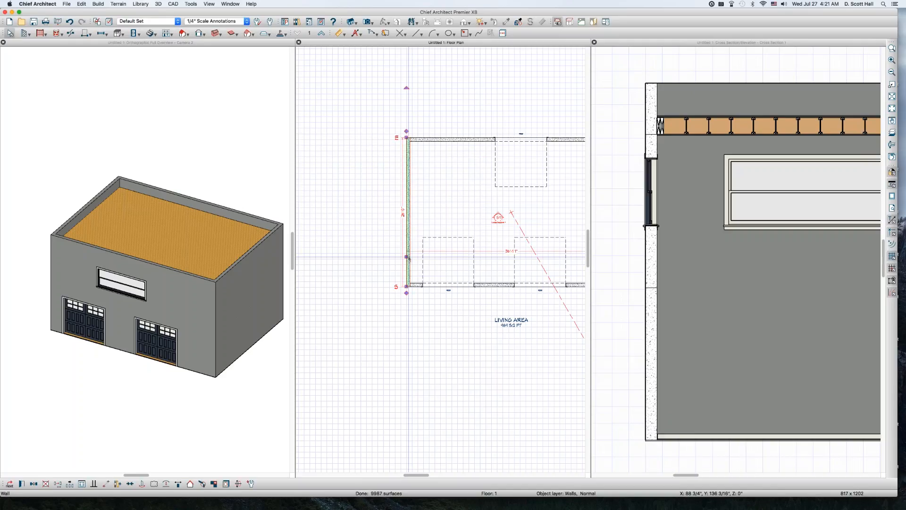
double_click(410, 259)
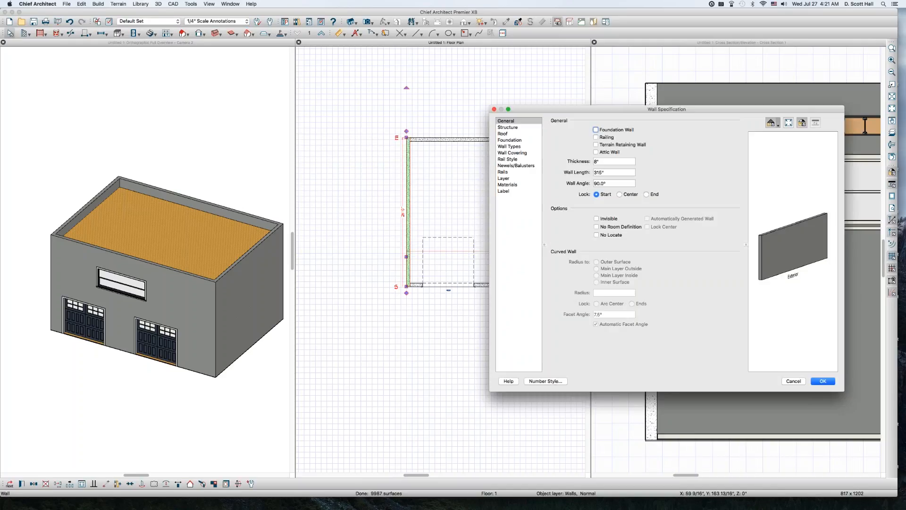
left_click(508, 127)
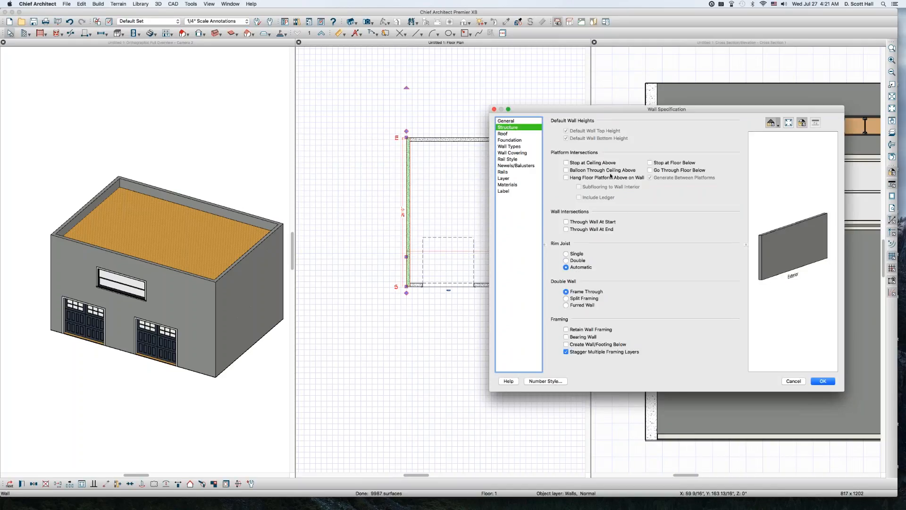
key("Return")
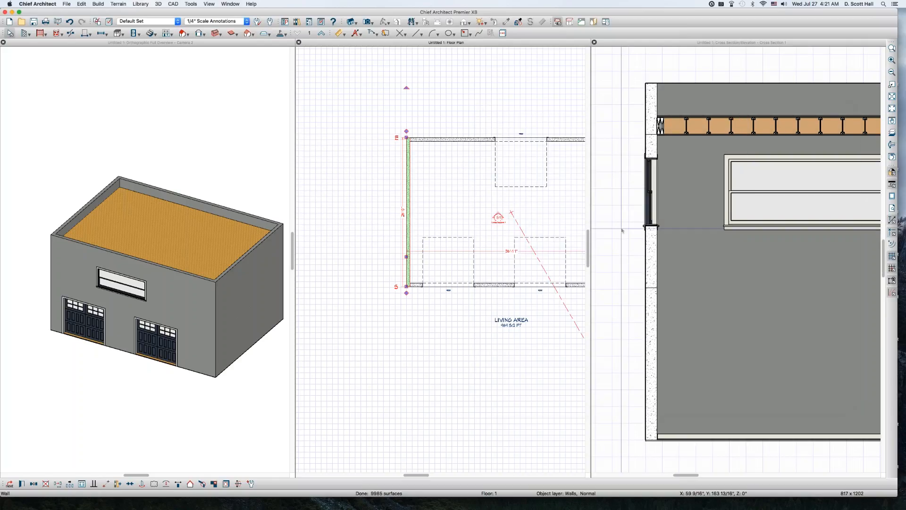
- Examine the joint between the first- and second-floor sections of the cut outer wall in the cross section
left_click(610, 278)
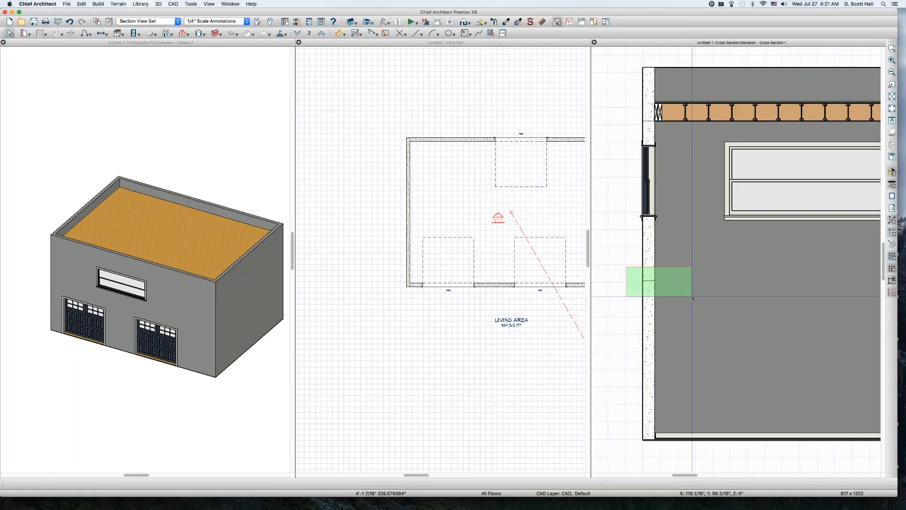
left_click(452, 300)
scroll(418, 298, "down", 2)
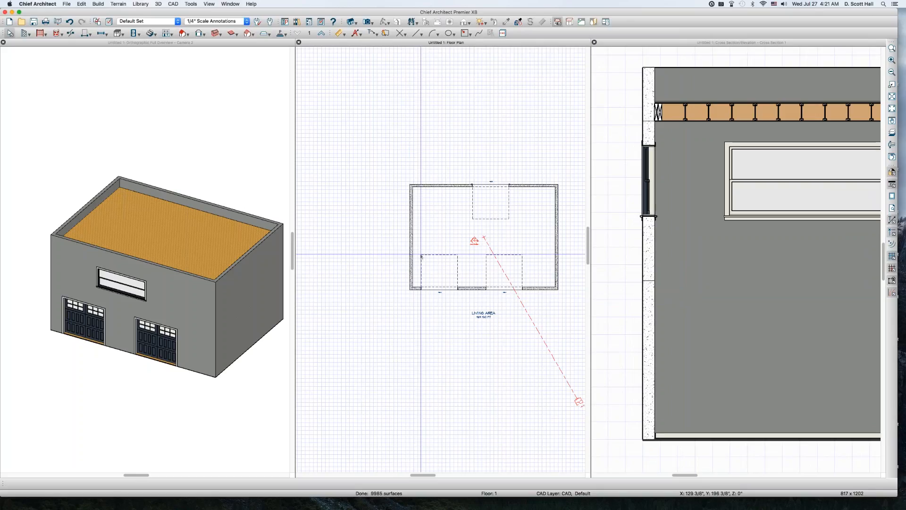
- Group-select the walls on the first and second floors in turn, and select the larger second-floor room
left_click_drag(377, 152, 572, 325)
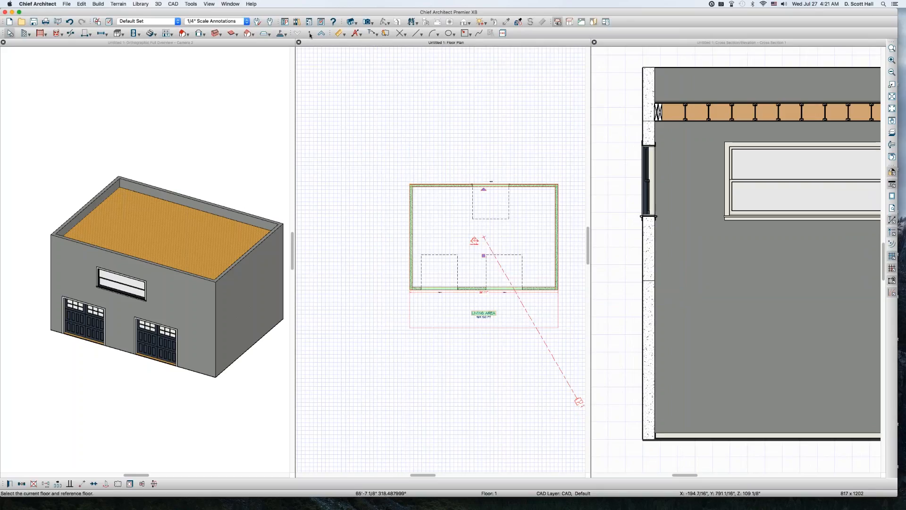
left_click(322, 33)
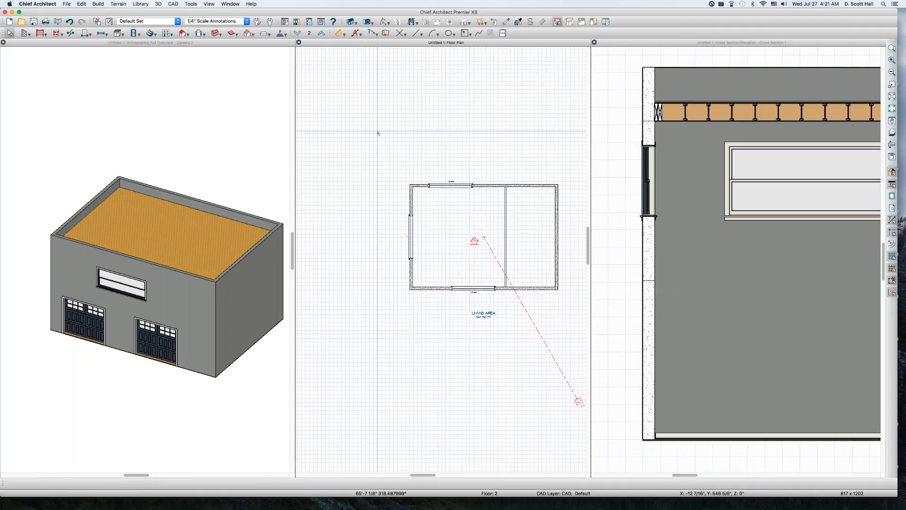
left_click_drag(377, 131, 571, 303)
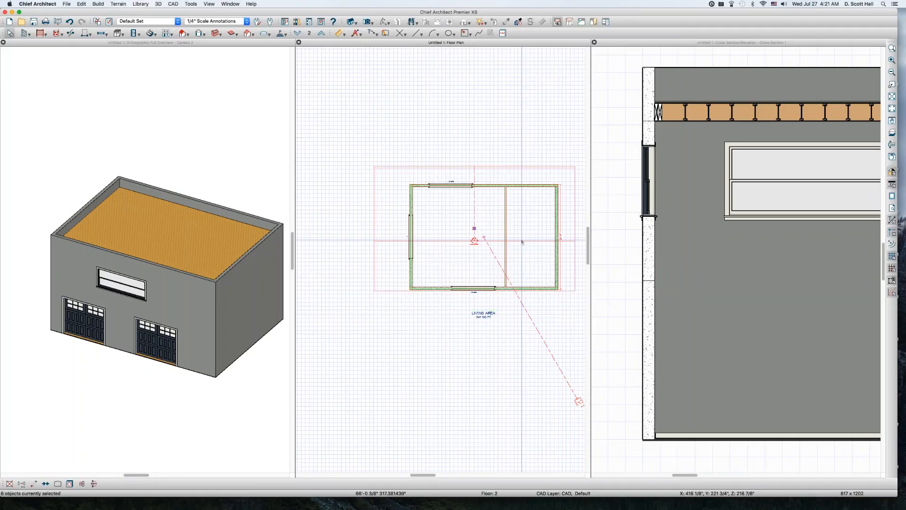
left_click(443, 211)
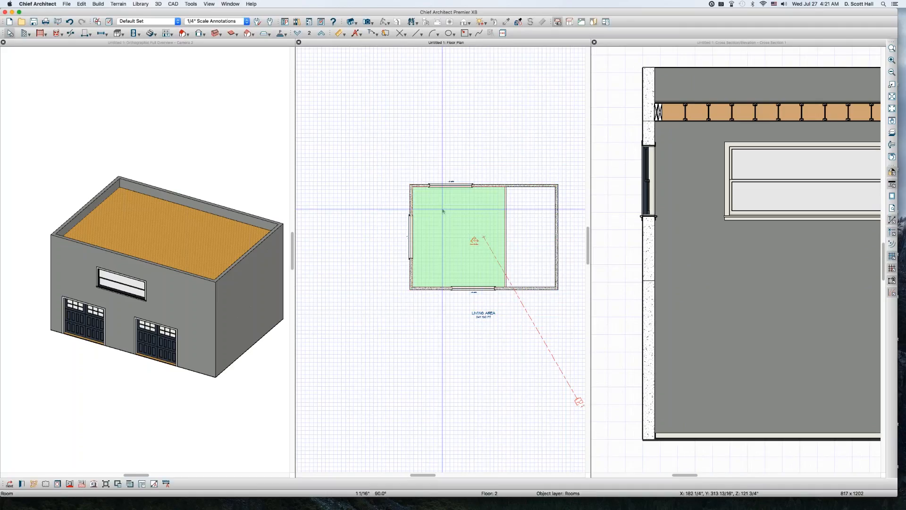
- Compare the room layouts of the first and second floors, and select one long outer wall on the second floor
key("Page_Down")
left_click(442, 211)
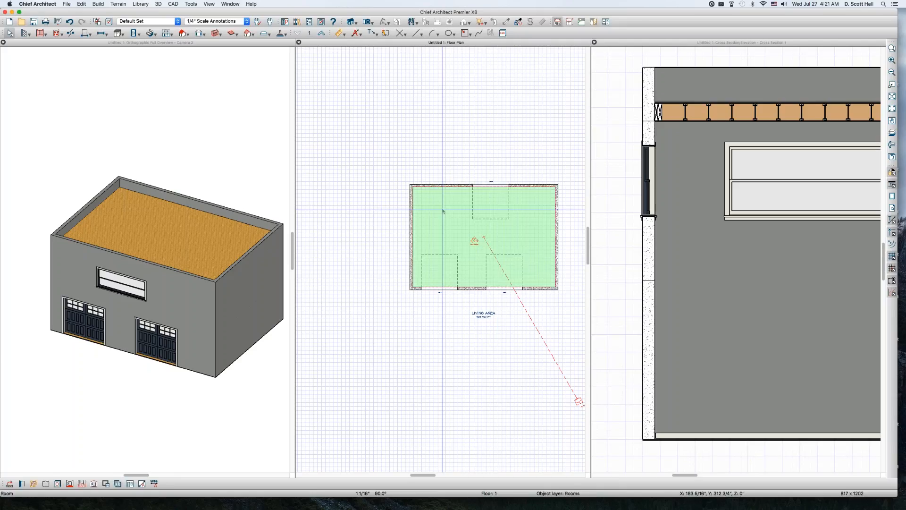
key("Page_Up")
left_click(443, 211)
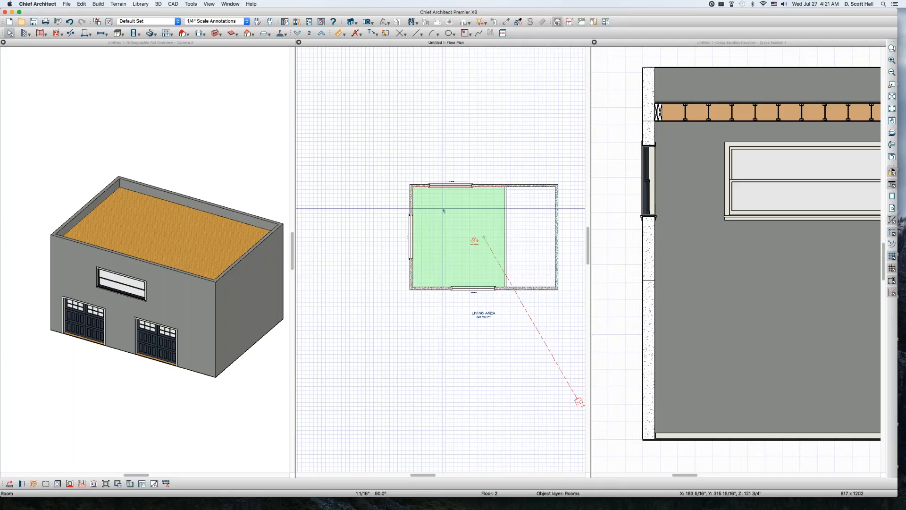
left_click(490, 185)
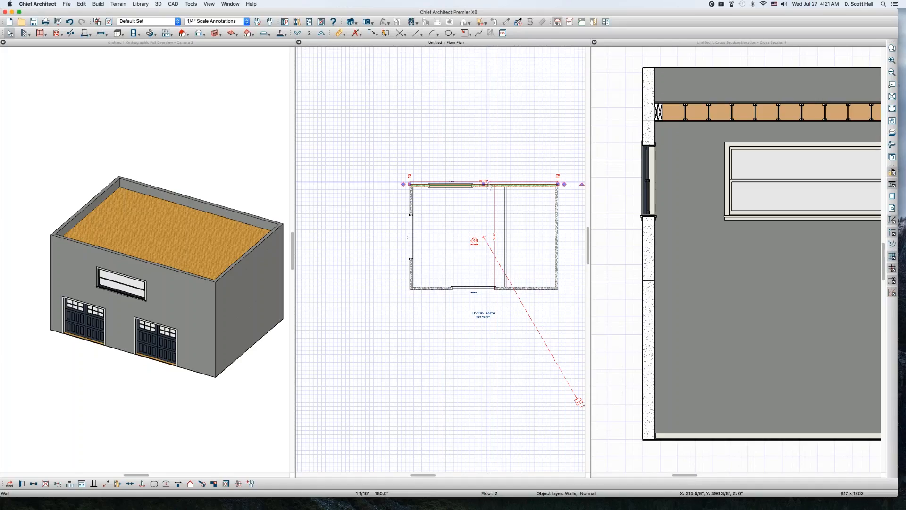
- Switch to the third floor and select its single room
key("Page_Up")
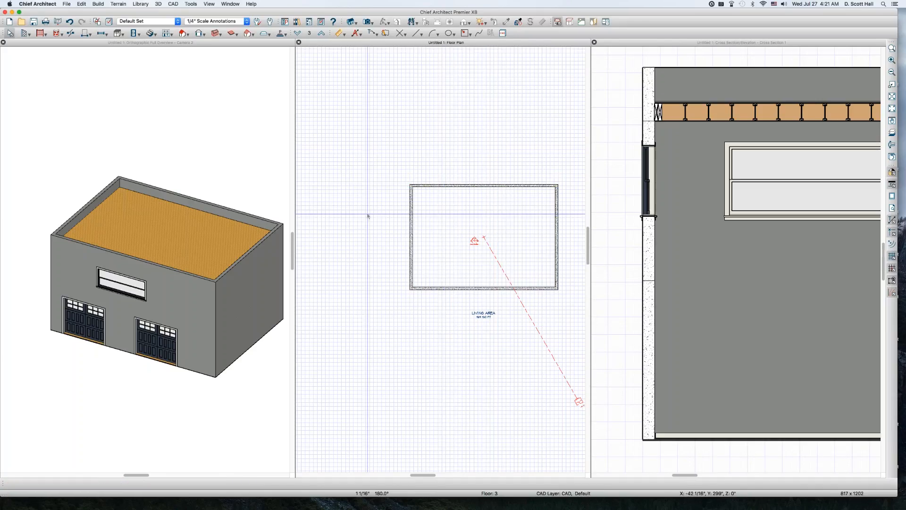
scroll(468, 230, "up", 2)
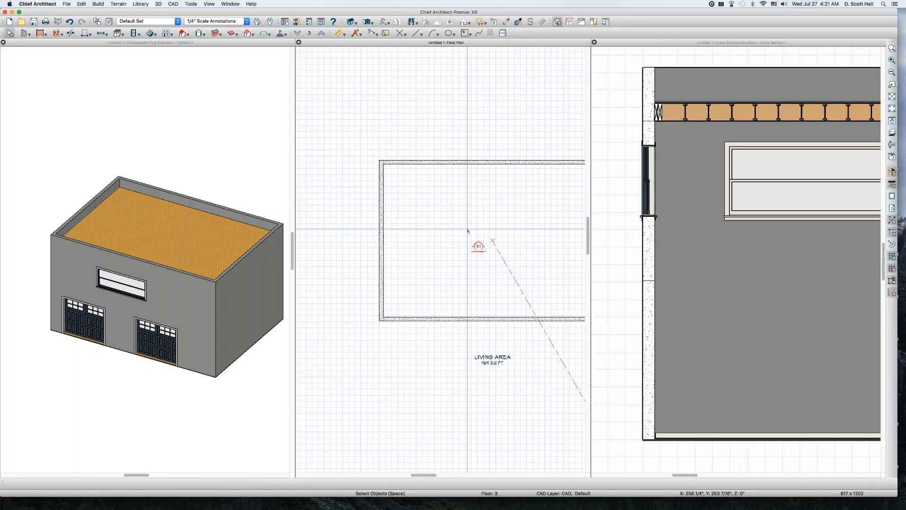
left_click(468, 230)
scroll(403, 168, "down", 2)
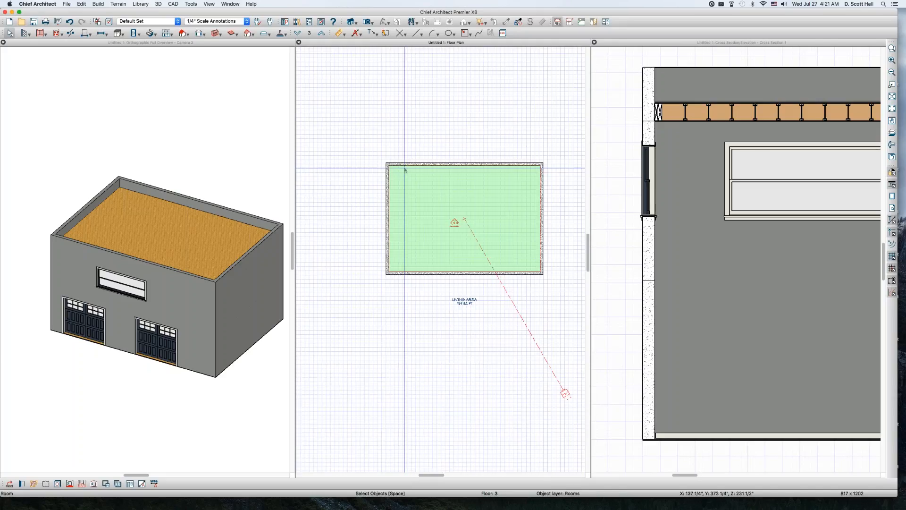
- Select one of the third floor's long outer walls and examine its corner with the short wall up close
left_click_drag(372, 156, 564, 187)
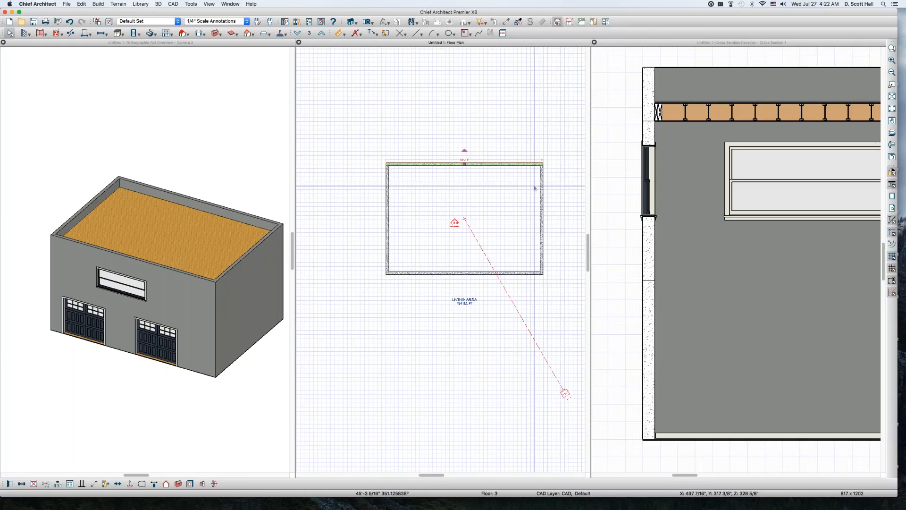
scroll(384, 160, "up", 3)
scroll(384, 160, "up", 2)
left_click(409, 186)
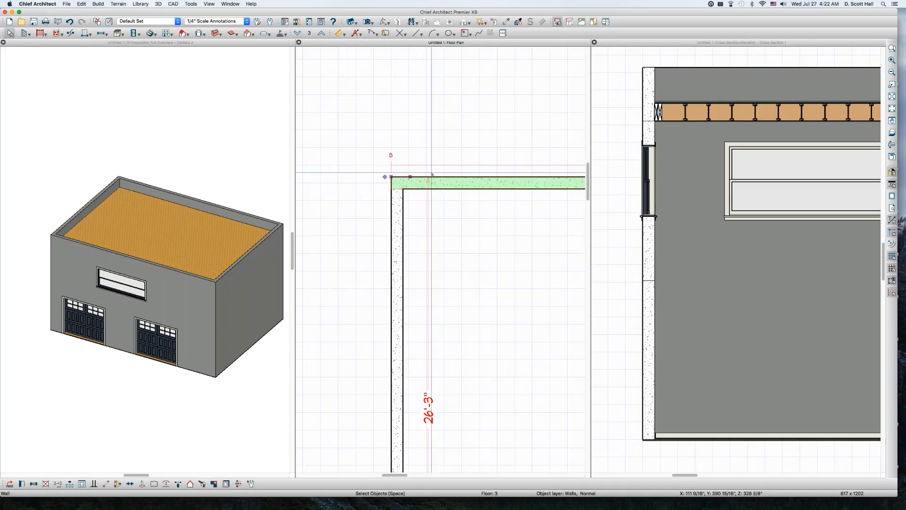
- Review the current and reference floor options, accept them, and select the third-floor room
left_click(308, 34)
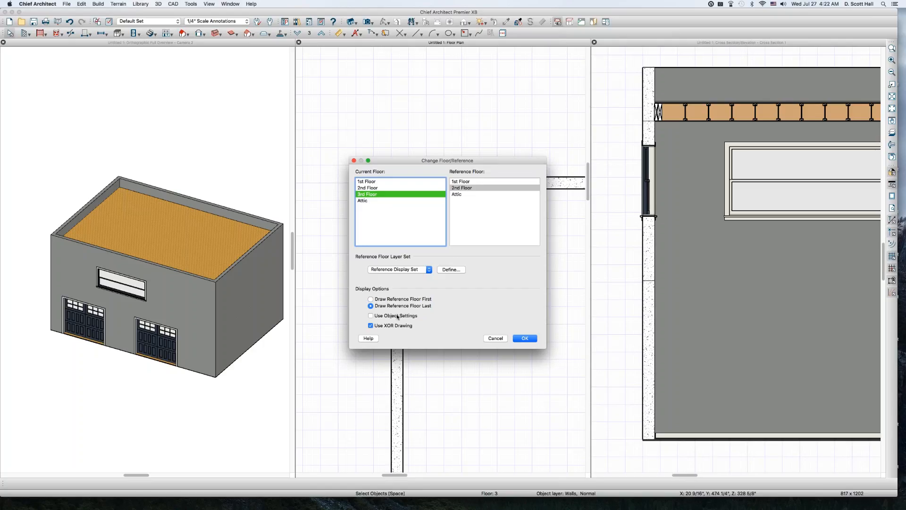
left_click(523, 338)
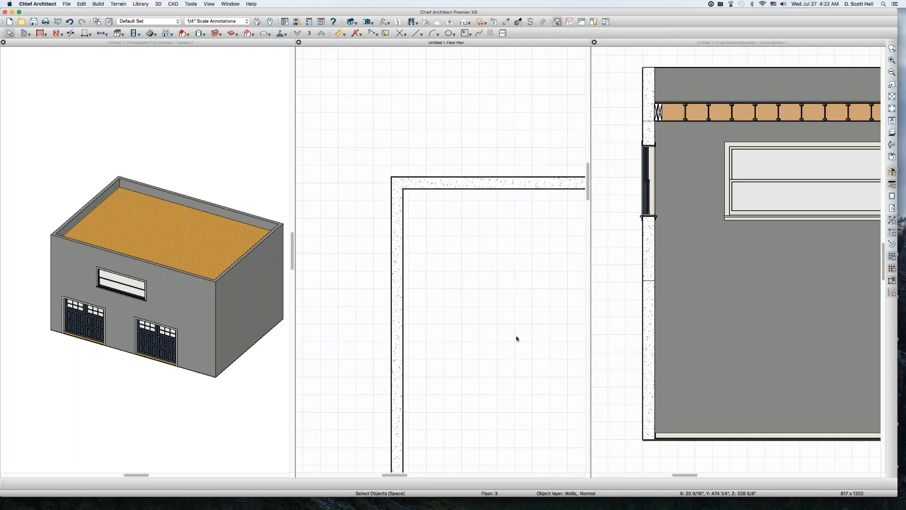
left_click(414, 267)
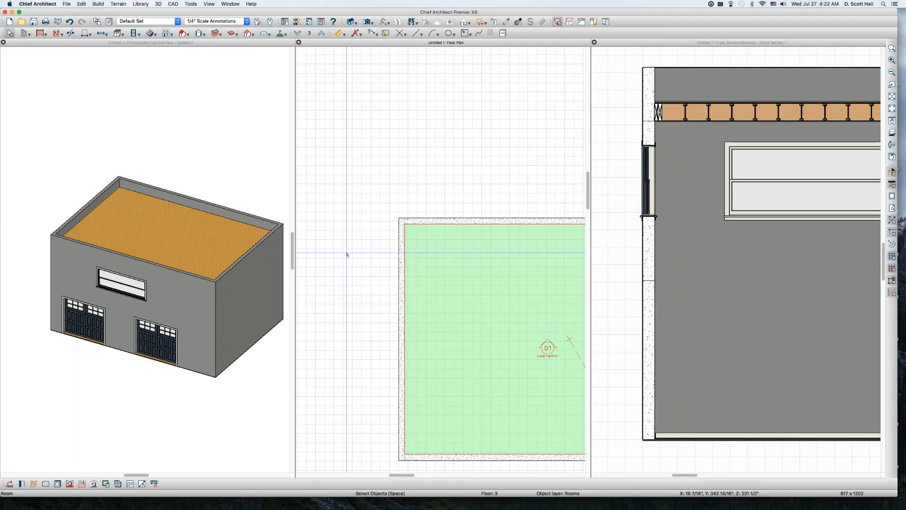
scroll(346, 252, "down", 3)
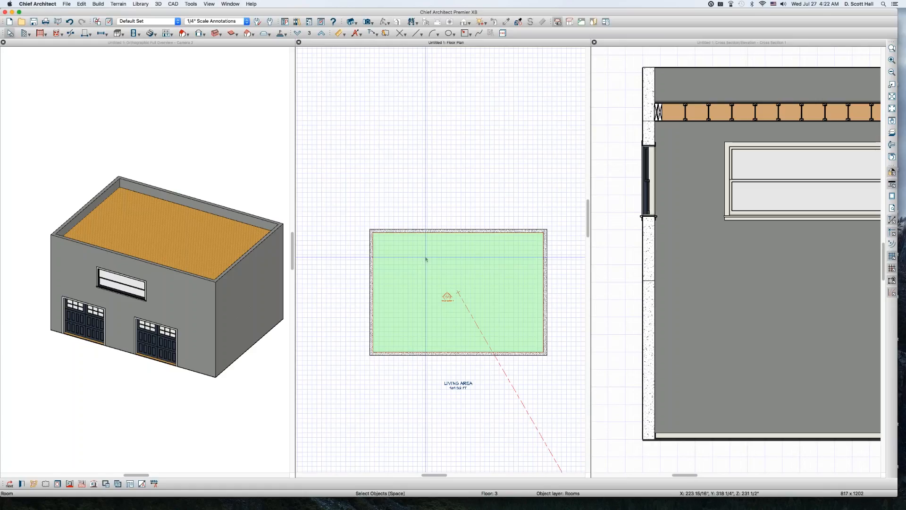
scroll(688, 191, "down", 5)
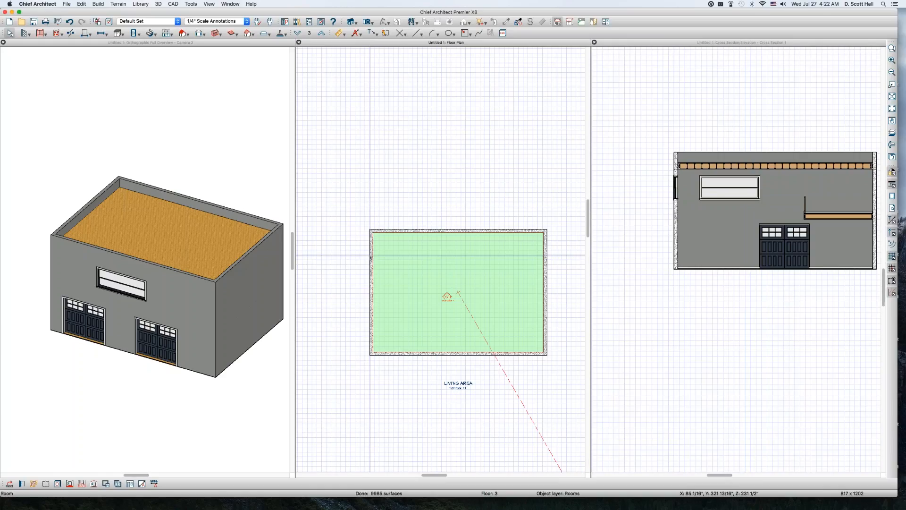
- Set the third-floor room's type to Open Below
double_click(372, 258)
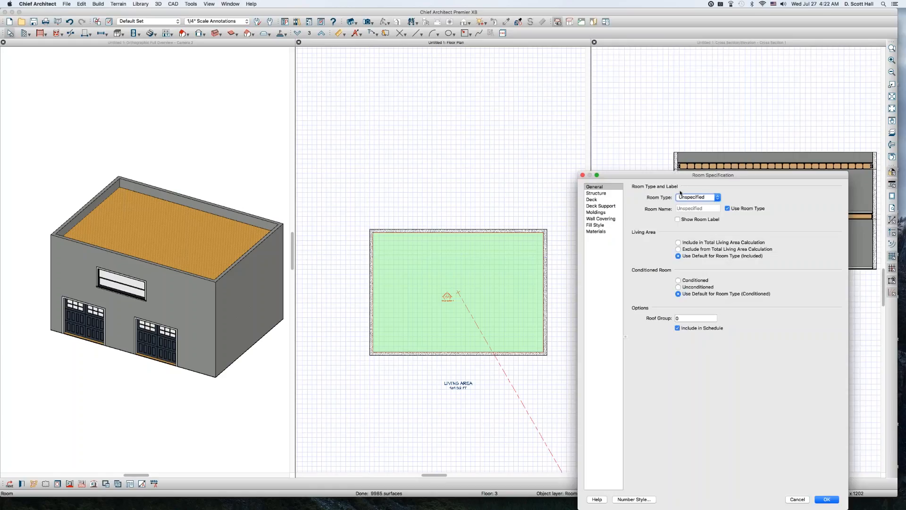
left_click(694, 198)
left_click(686, 166)
left_click(827, 499)
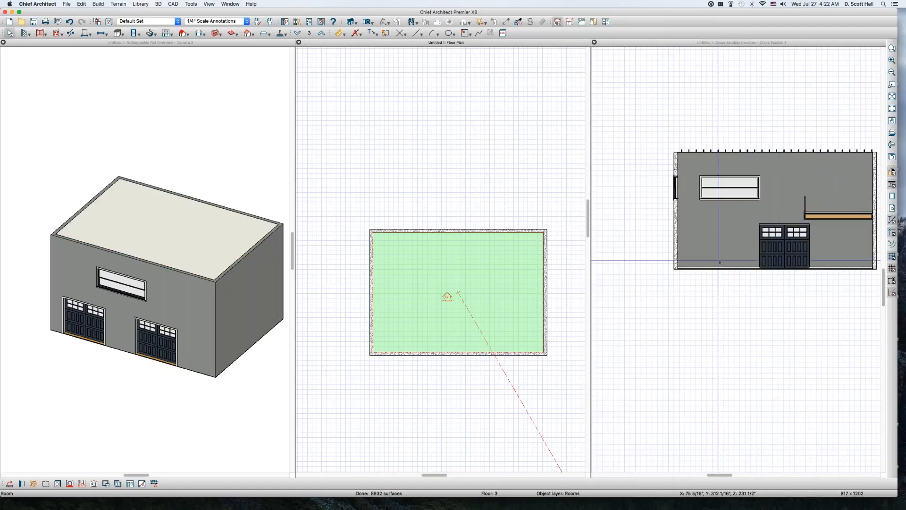
- Turn off the roof and ceiling over the third-floor room in its Structure settings
double_click(476, 280)
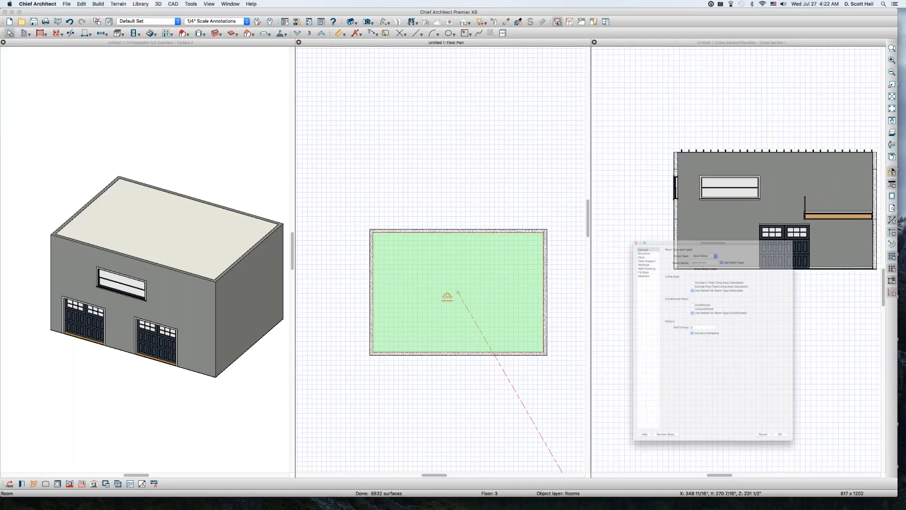
left_click(597, 194)
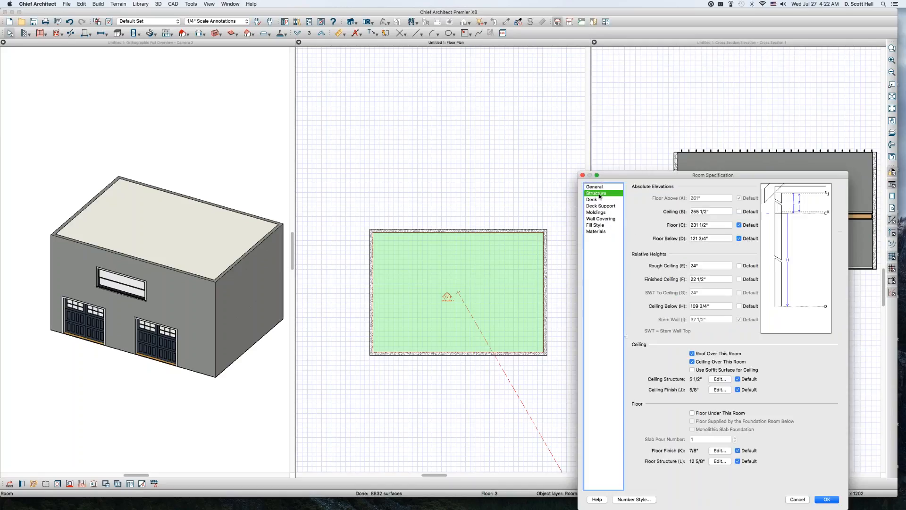
left_click(723, 361)
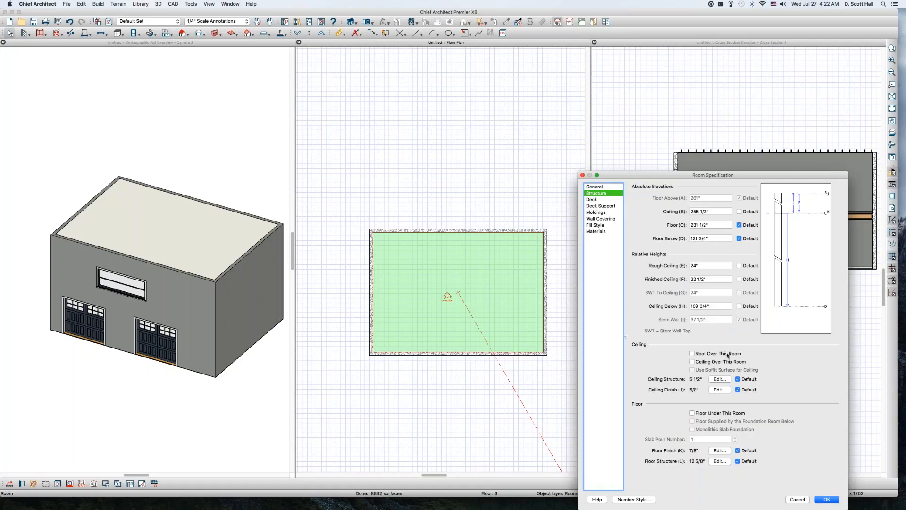
key("Return")
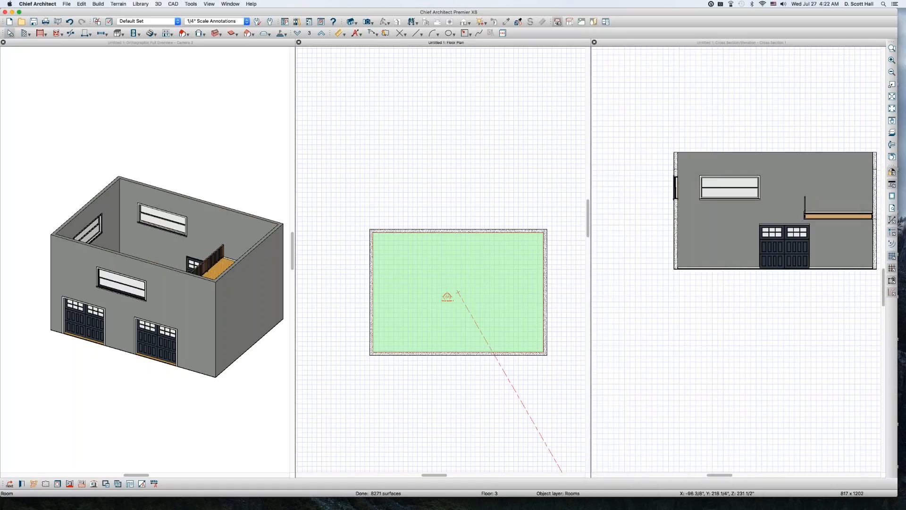
- View the open interior and loft from the building's short windowed side in the 3D overview, and clear the room selection
left_click(167, 246)
left_click_drag(166, 246, 129, 236)
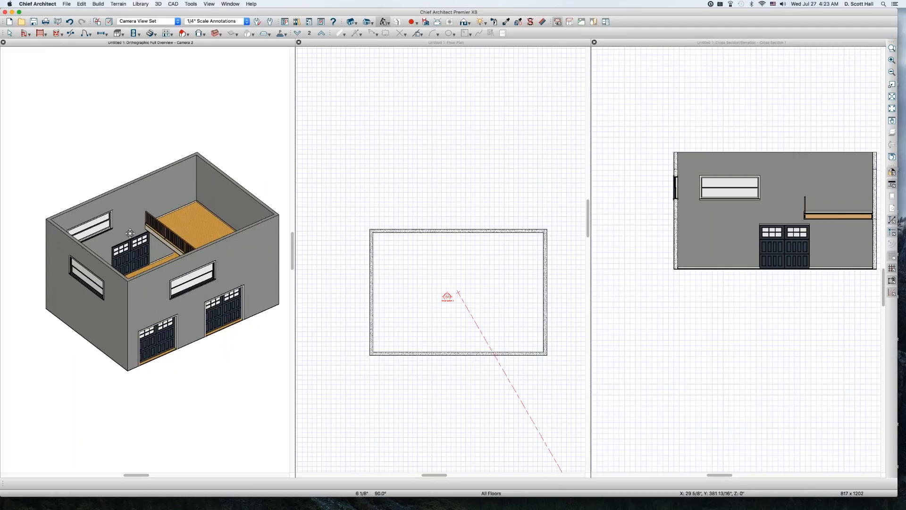
left_click(382, 259)
left_click(410, 259)
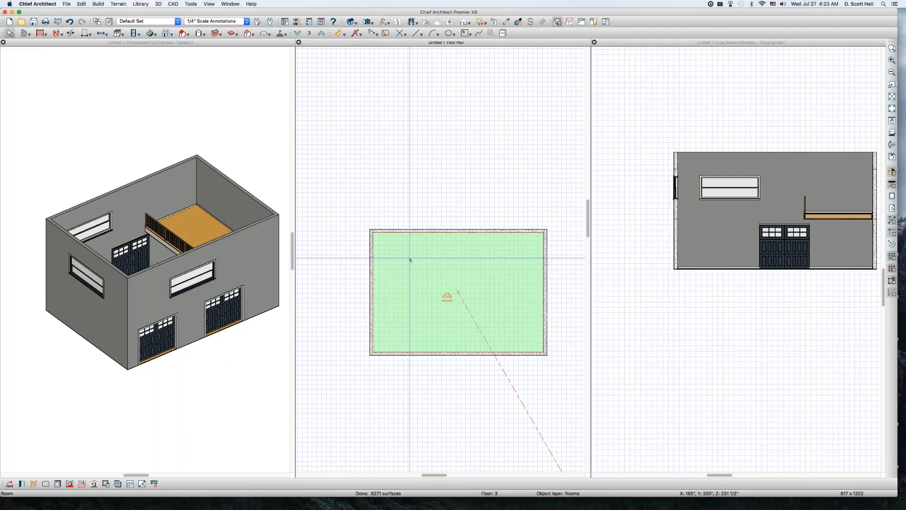
key("Escape")
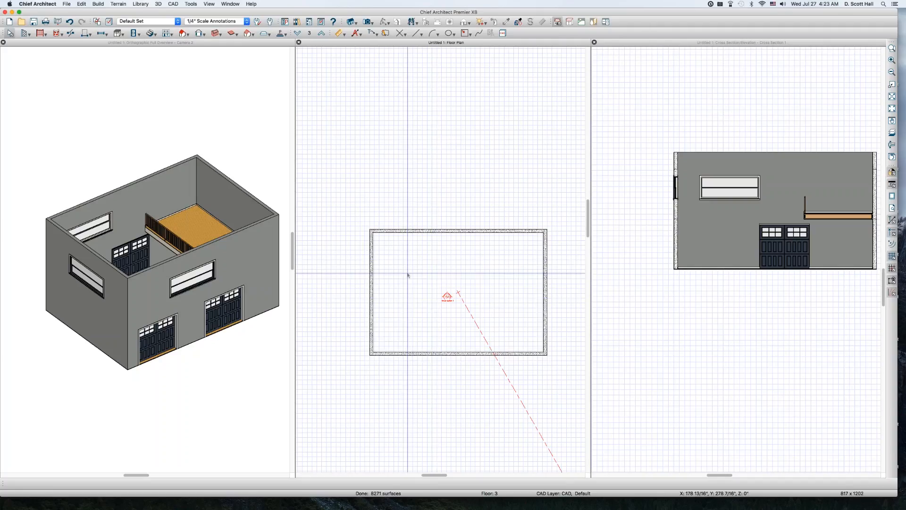
- Draw a roof plane rising from the short windowed wall across to the opposite wall, and set its pitch to 1
key("r")
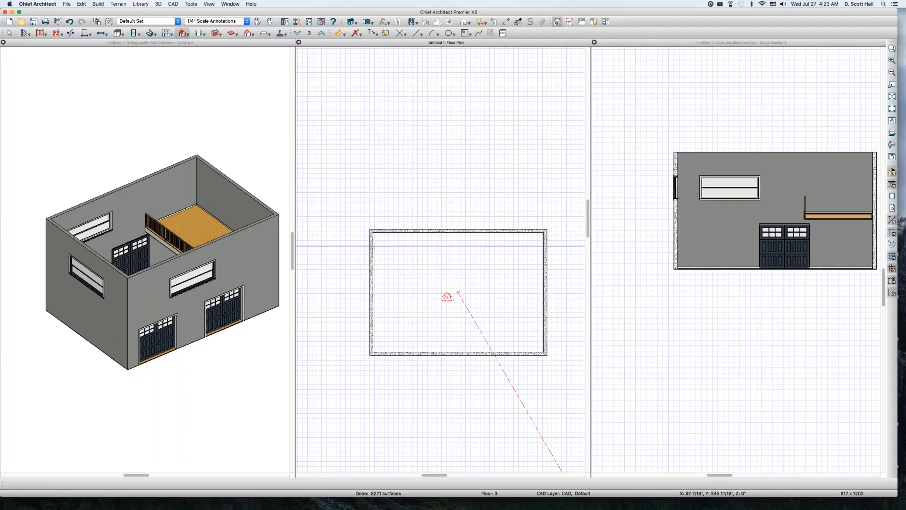
left_click_drag(371, 293, 543, 292)
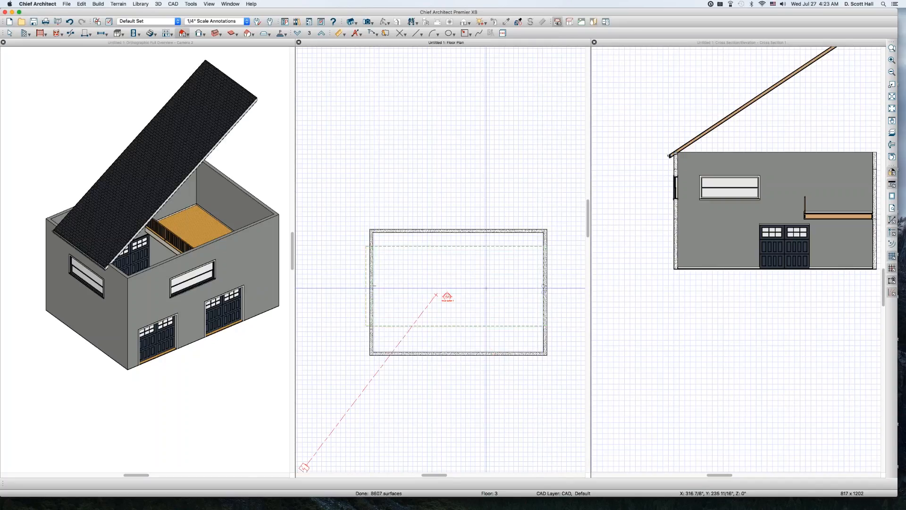
left_click(421, 246)
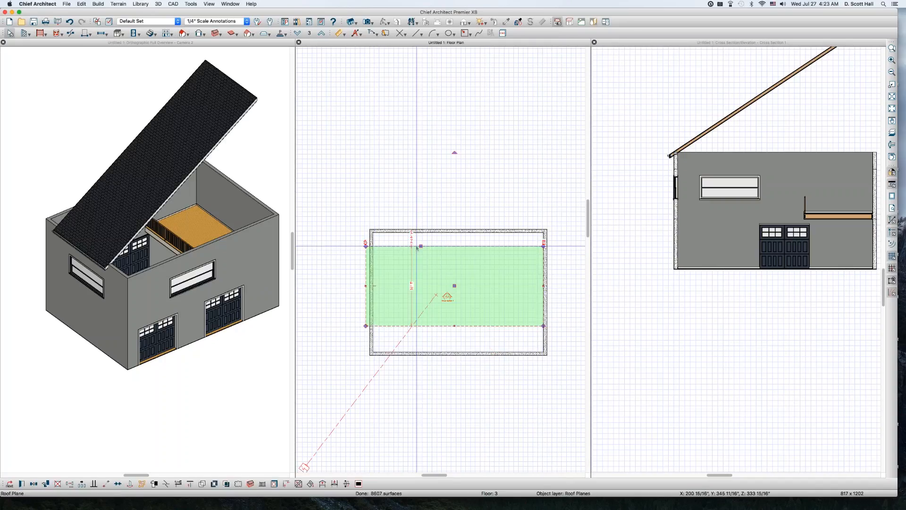
double_click(421, 246)
key("Tab")
key("Tab")
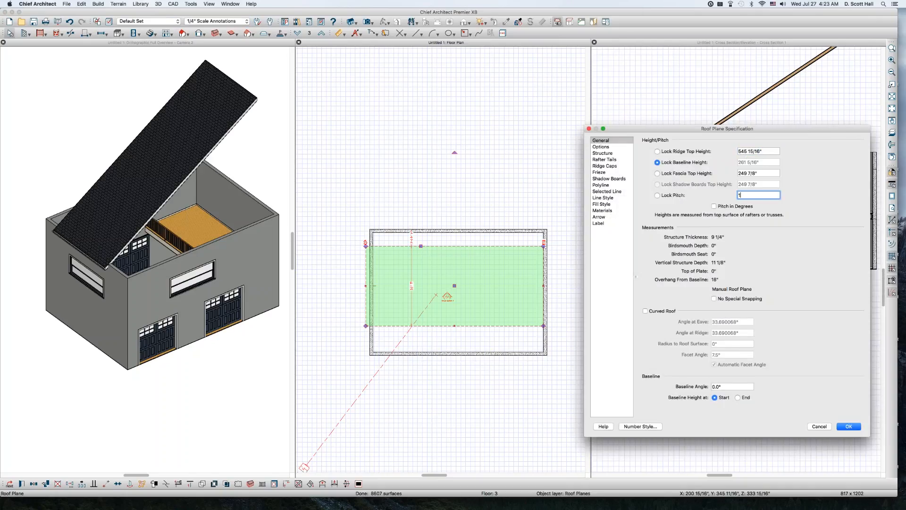
key("Return")
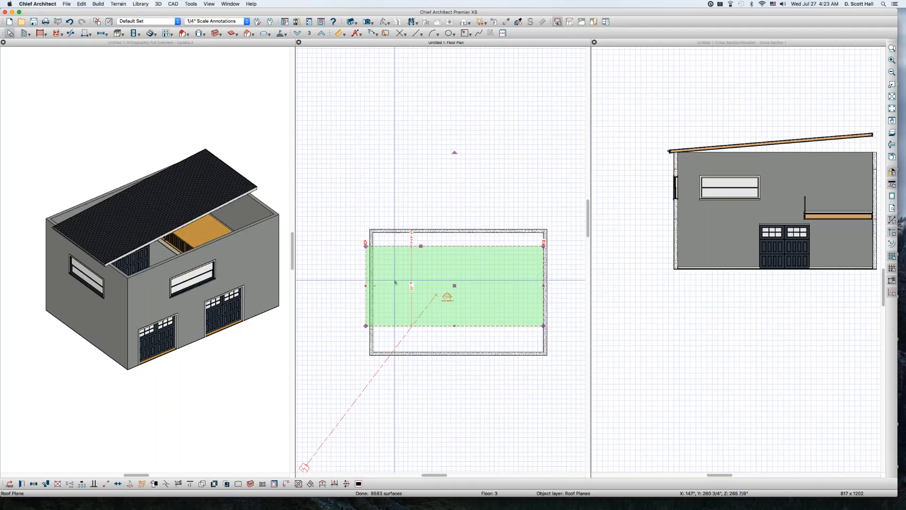
- Resize the roof plane so its edges align with the inner faces of the outer walls
mouse_move(366, 285)
left_mouse_down()
mouse_move(382, 285)
mouse_move(373, 285)
left_mouse_up()
left_click_drag(467, 244, 457, 232)
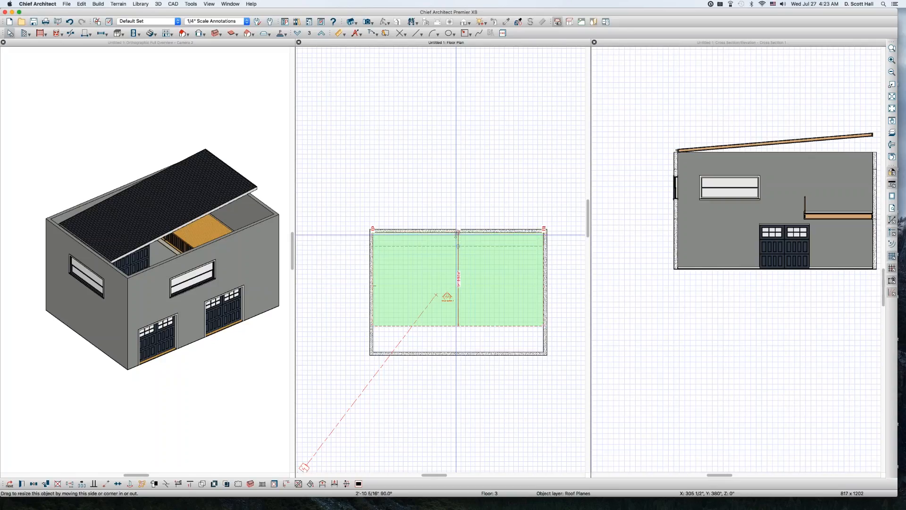
left_click_drag(458, 326, 441, 344)
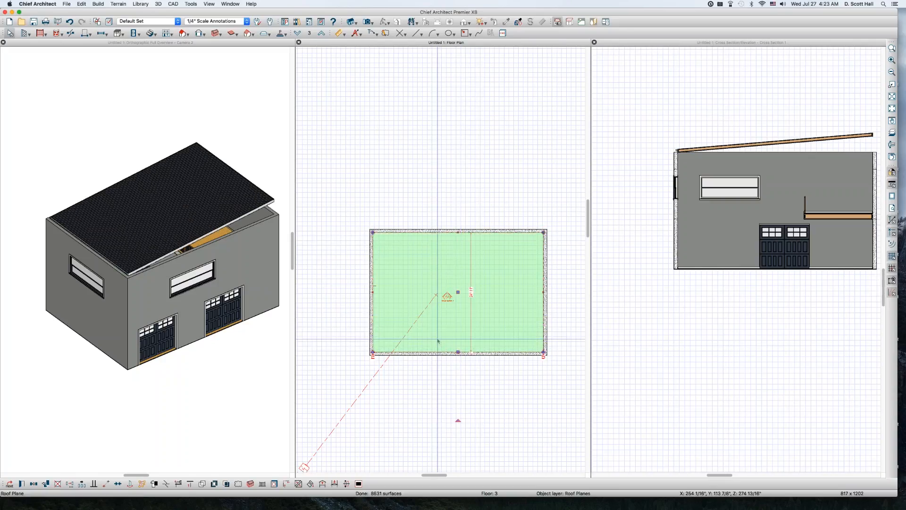
- Move the roof plane down with a Z Delta of -48 inches
key("t")
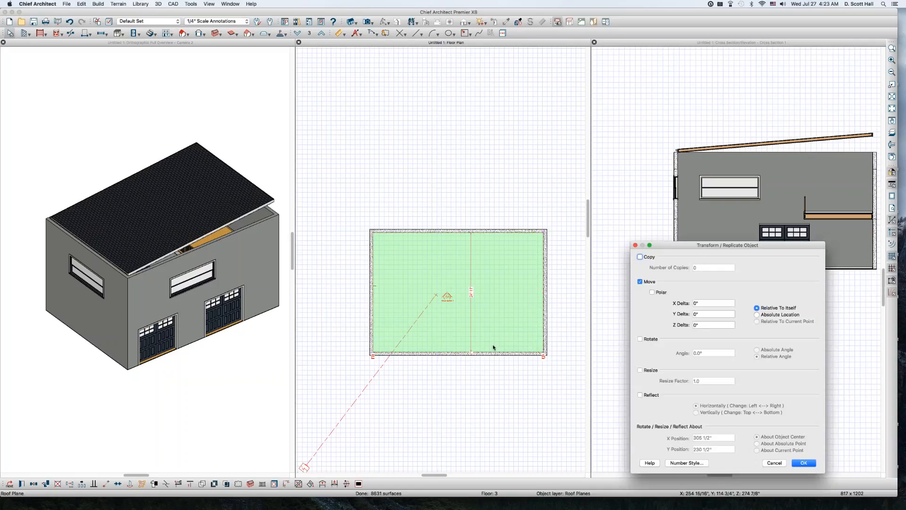
left_click_drag(701, 325, 655, 315)
type("-48")
key("Return")
scroll(665, 127, "down", 1)
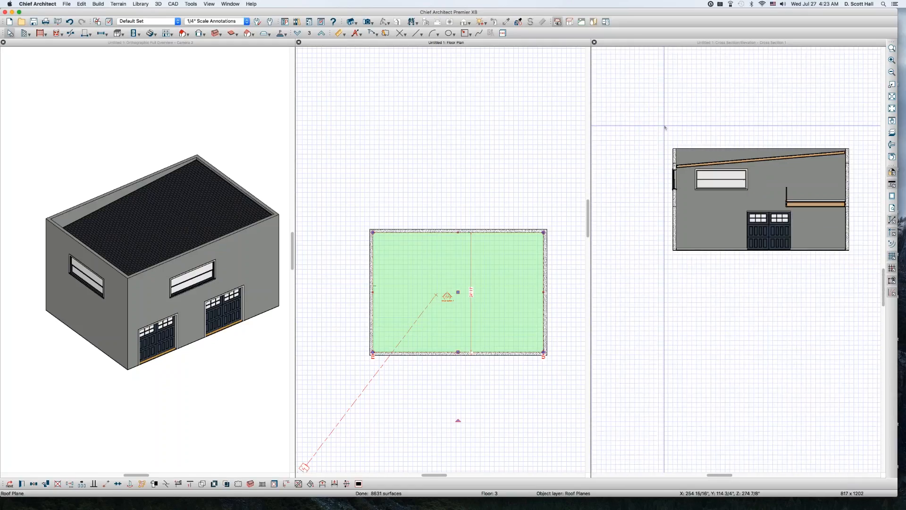
- Examine the sloped roof between the parapet walls in the existing cross section and its joint with the windowed wall
scroll(665, 128, "down", 4)
scroll(709, 144, "up", 4)
key("Escape")
left_click_drag(628, 103, 850, 279)
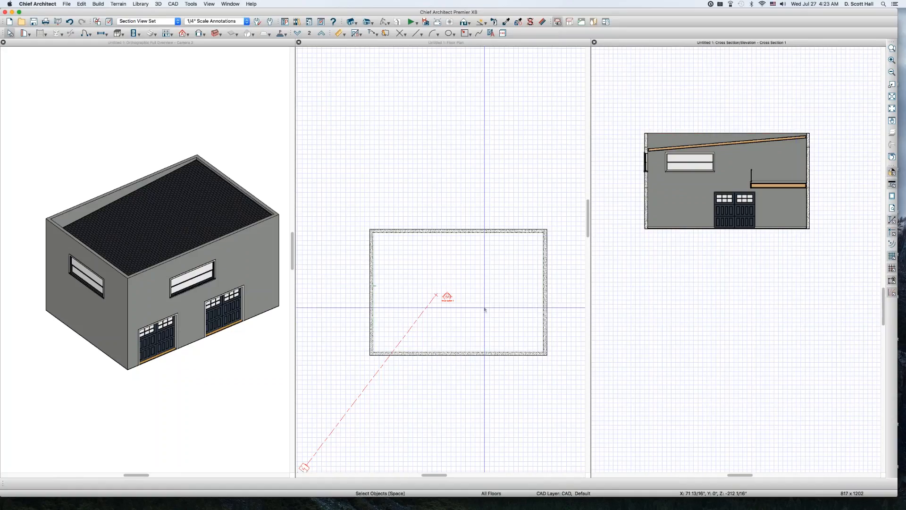
left_click(503, 281)
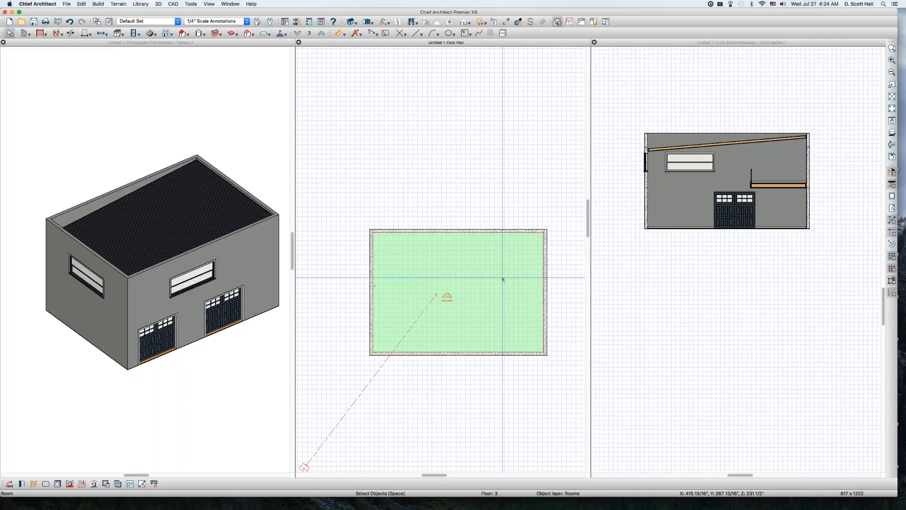
left_click(496, 165)
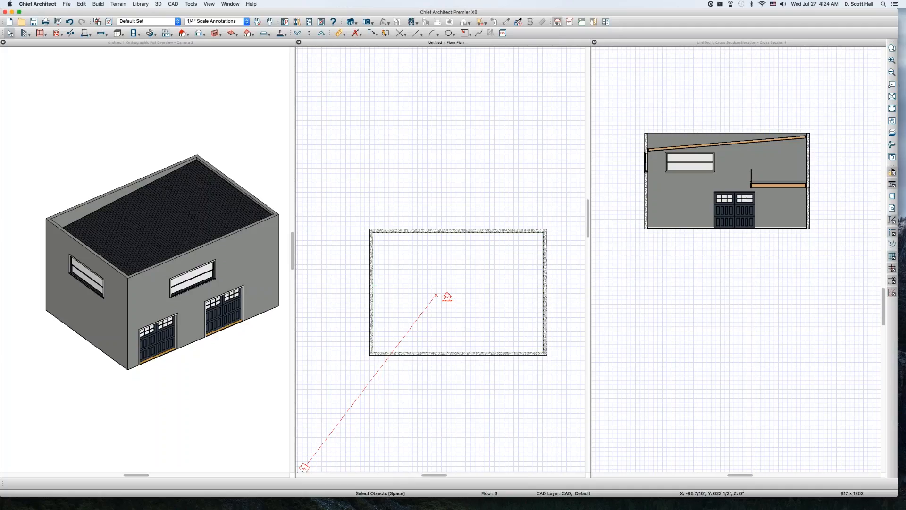
left_click(595, 196)
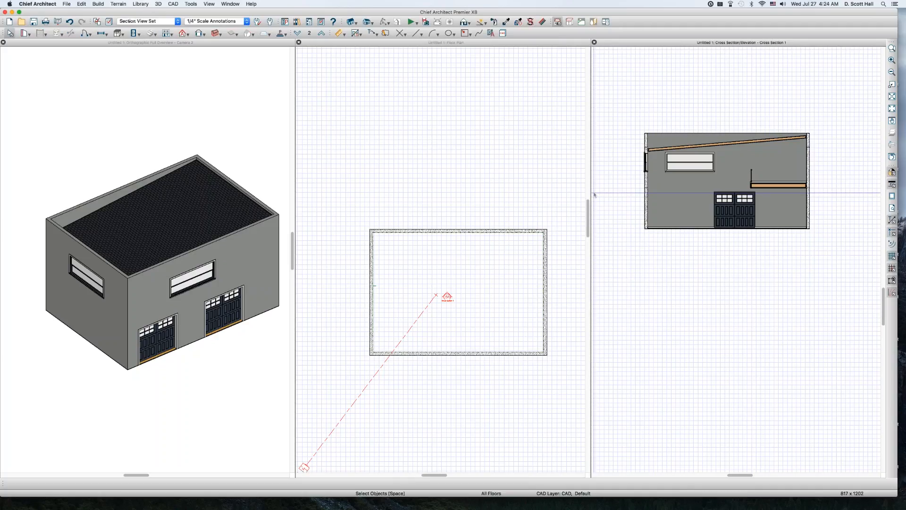
scroll(655, 159, "up", 4)
left_click_drag(624, 121, 679, 148)
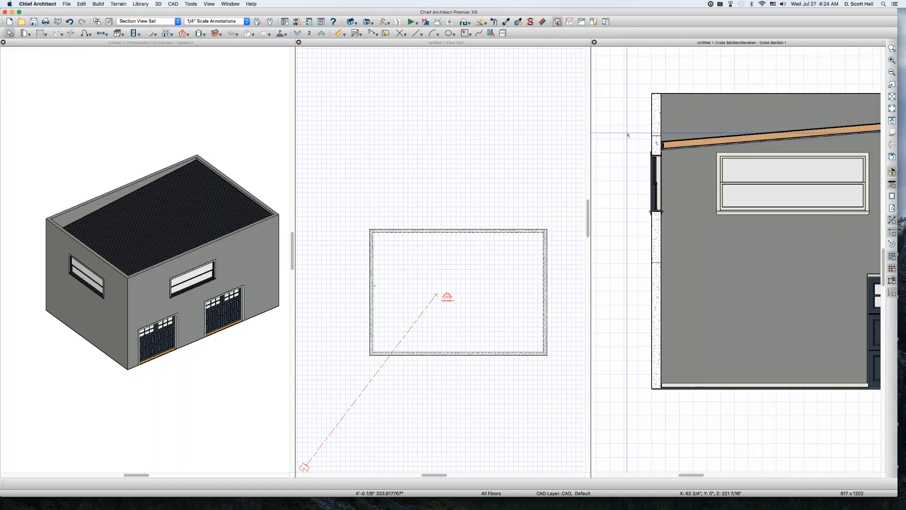
- Create a new cross section camera through the building facing a long wall, and examine the roof and walls in it
left_click(455, 273)
left_click(409, 277)
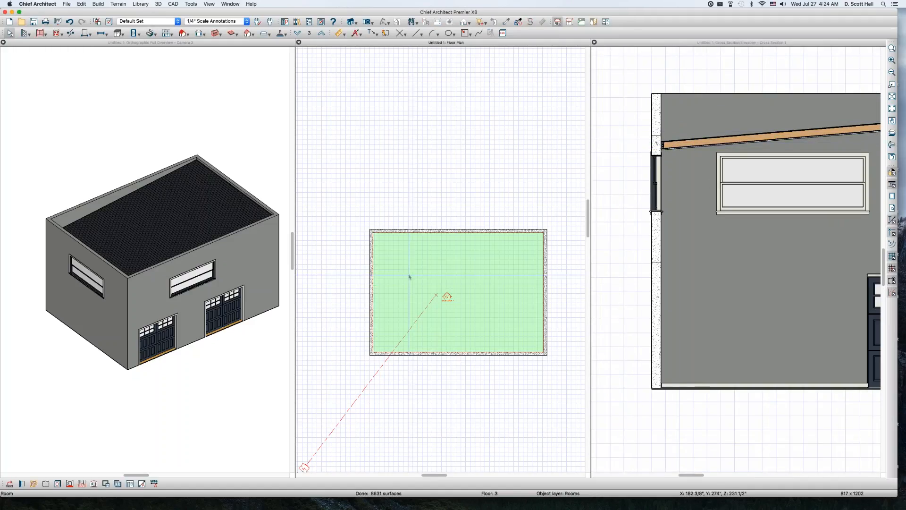
key("c")
left_click_drag(400, 279, 405, 186)
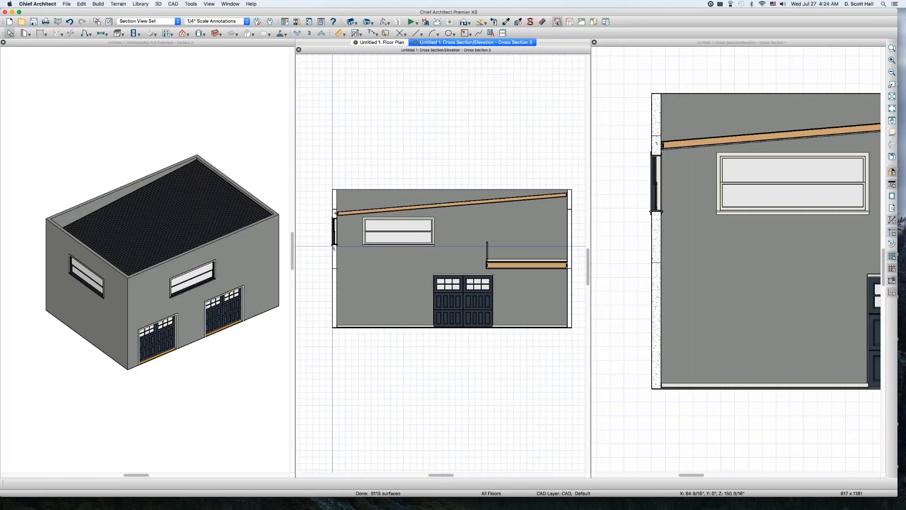
scroll(333, 246, "up", 3)
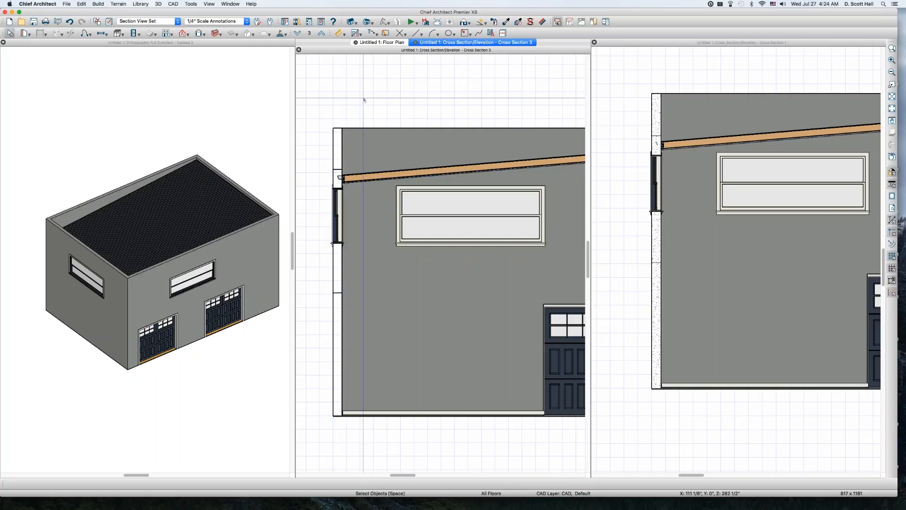
scroll(365, 102, "down", 5)
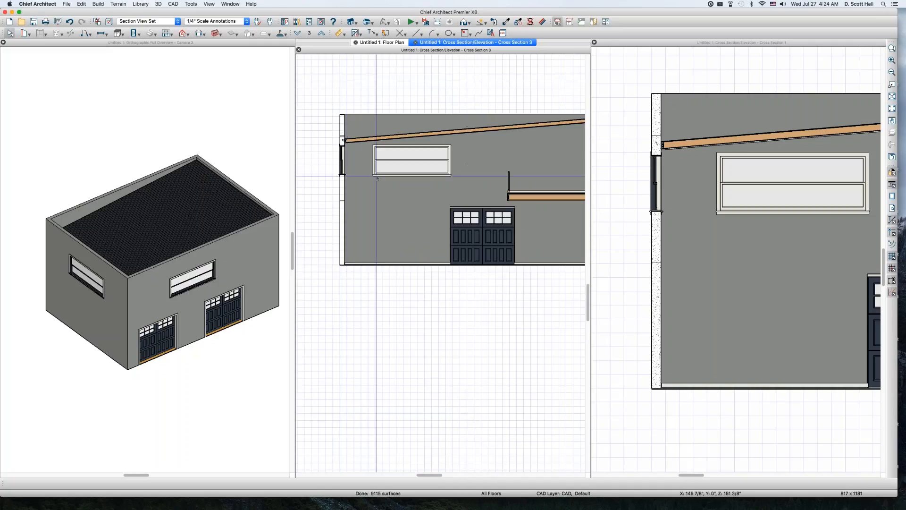